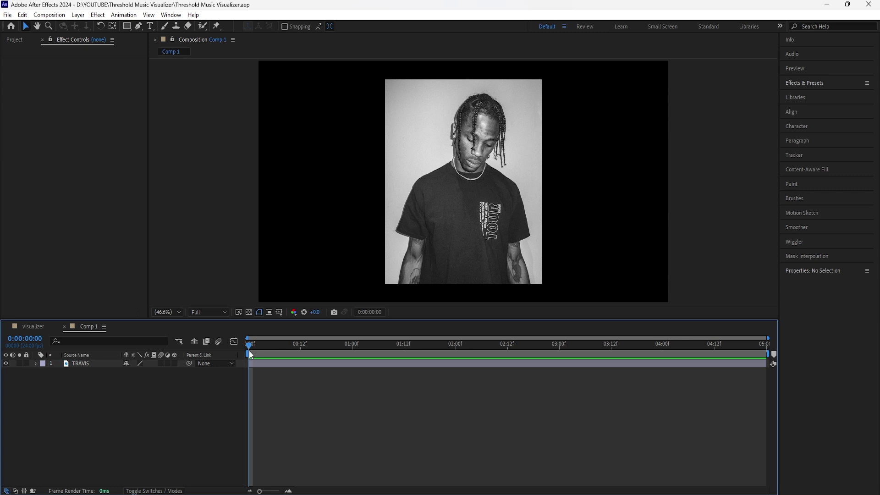
- Preview the composition and review its settings, leaving them unchanged
left_click_drag(249, 351, 248, 371)
left_click(59, 15)
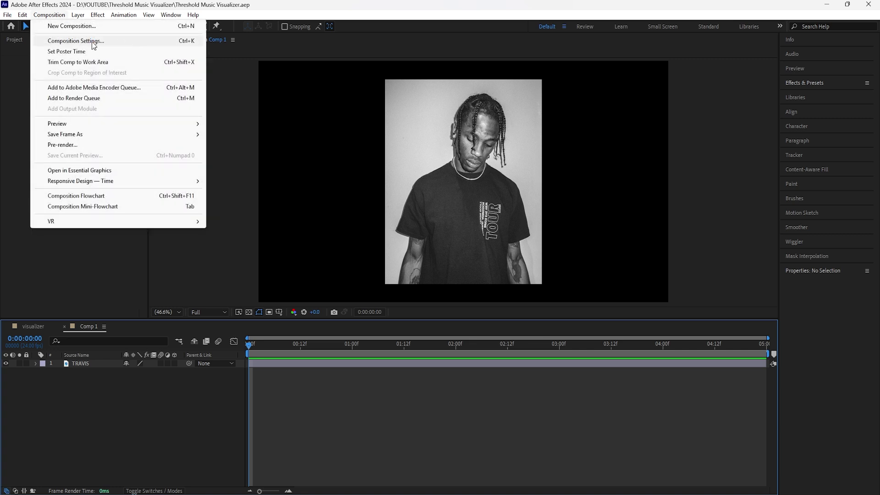
left_click(93, 44)
left_click_drag(428, 115, 459, 115)
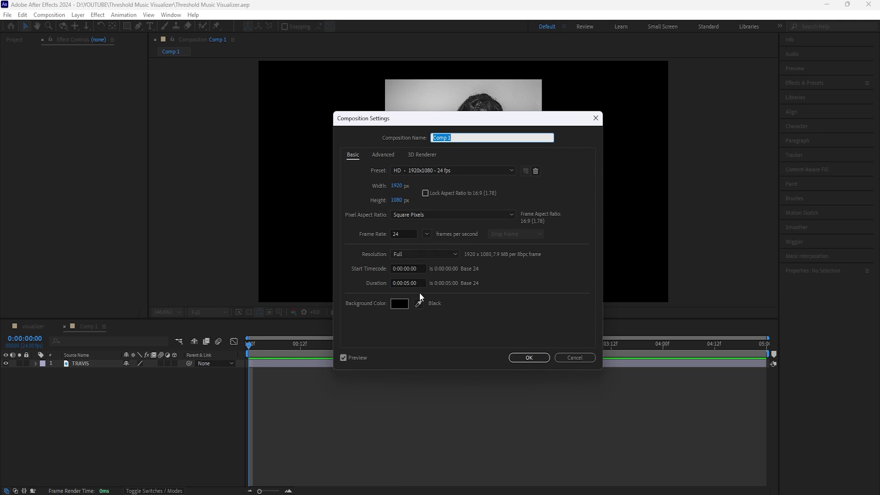
left_click(538, 361)
left_click_drag(258, 344, 250, 397)
- Draw Pen-tool masks around the man on the TRAVIS layer and preview the cutout
left_click(89, 364)
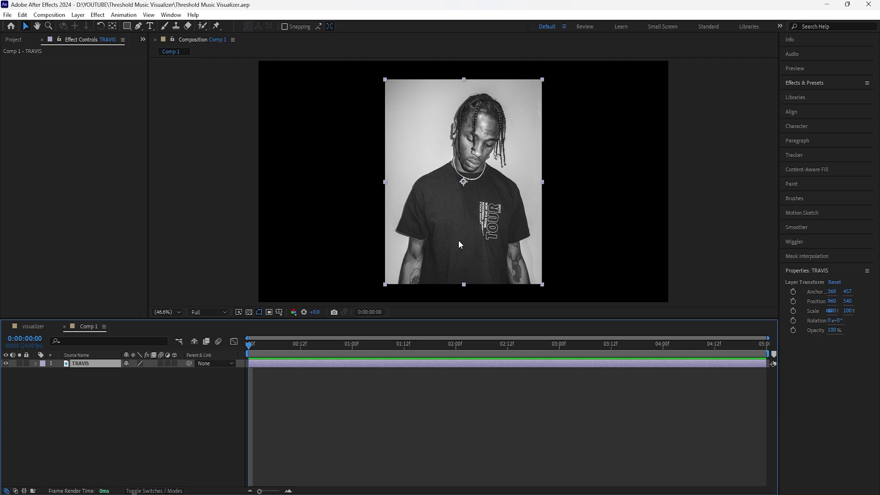
key("g")
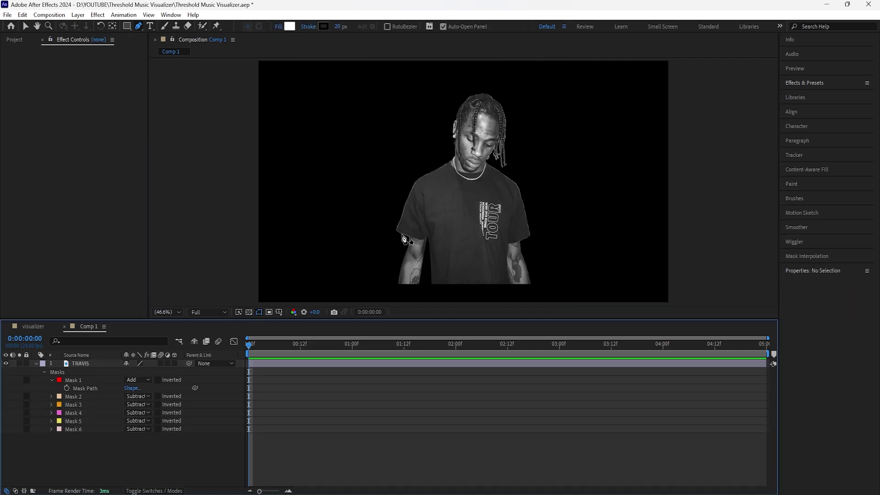
left_click(265, 369)
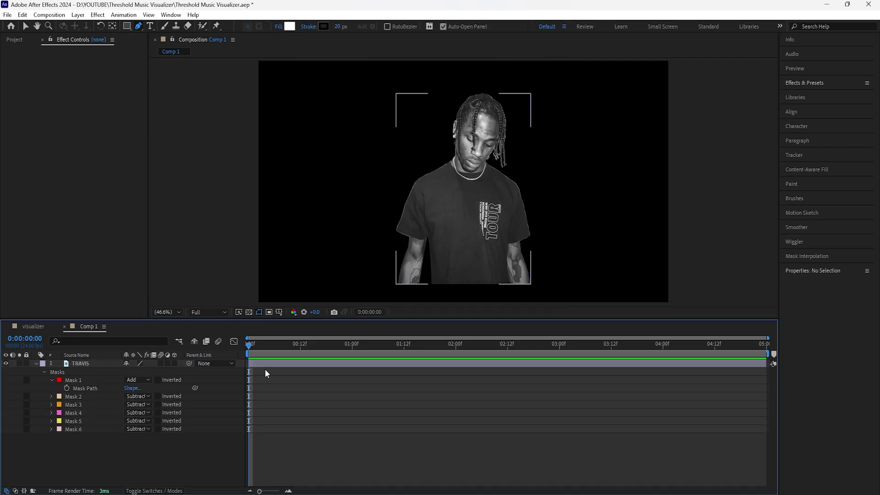
left_click(256, 355)
left_click_drag(250, 345, 204, 384)
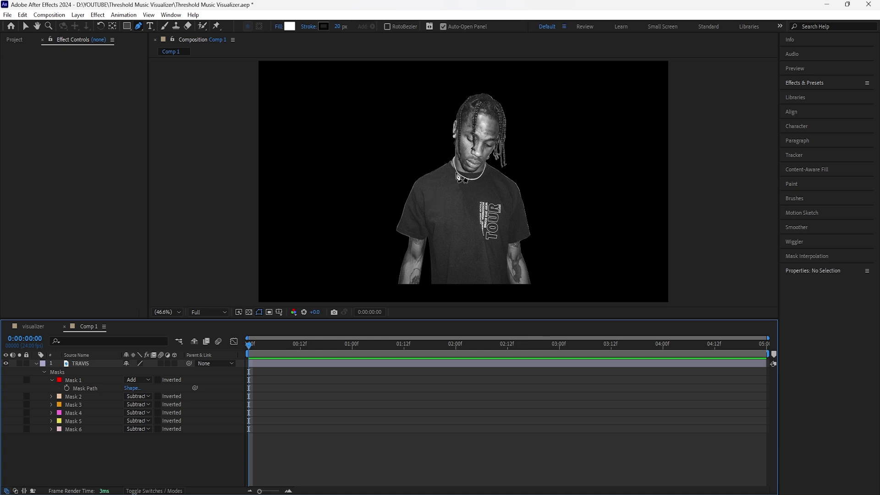
- Set TRAVIS's Mask 1 Feather to 3 px and Expansion to -1 px
left_click(466, 196)
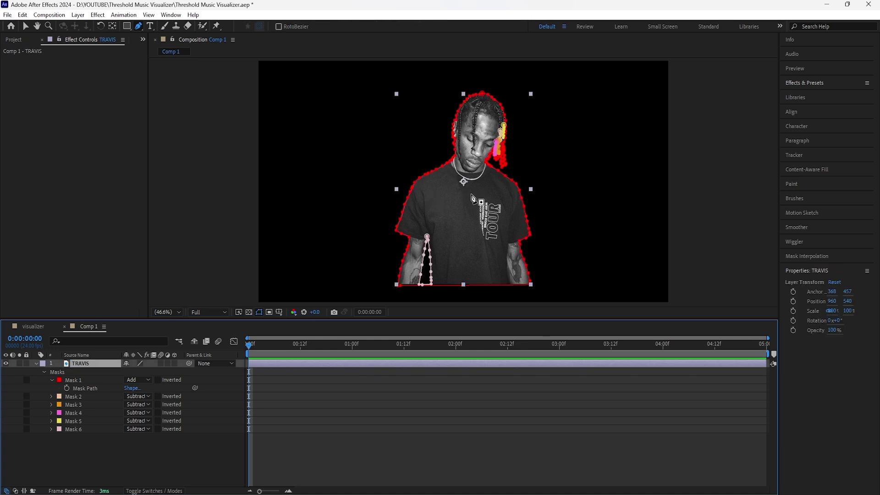
key("m")
key("m")
key("m")
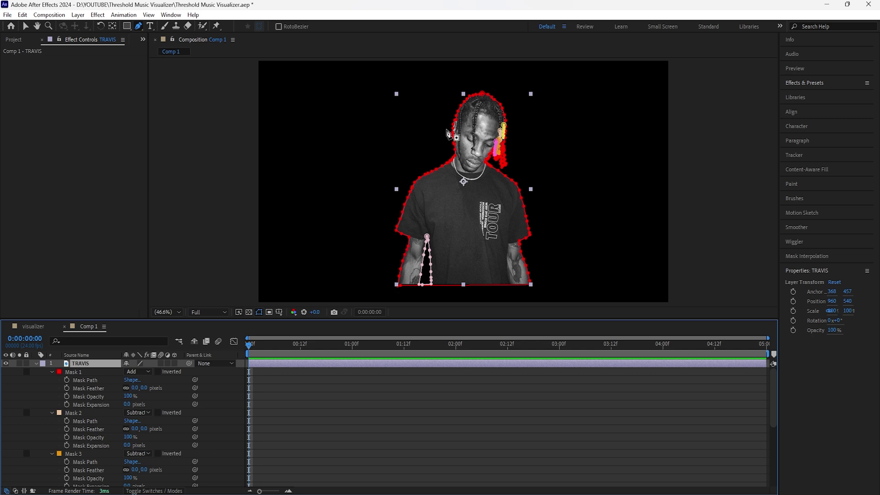
left_click(148, 389)
type("3")
key("Return")
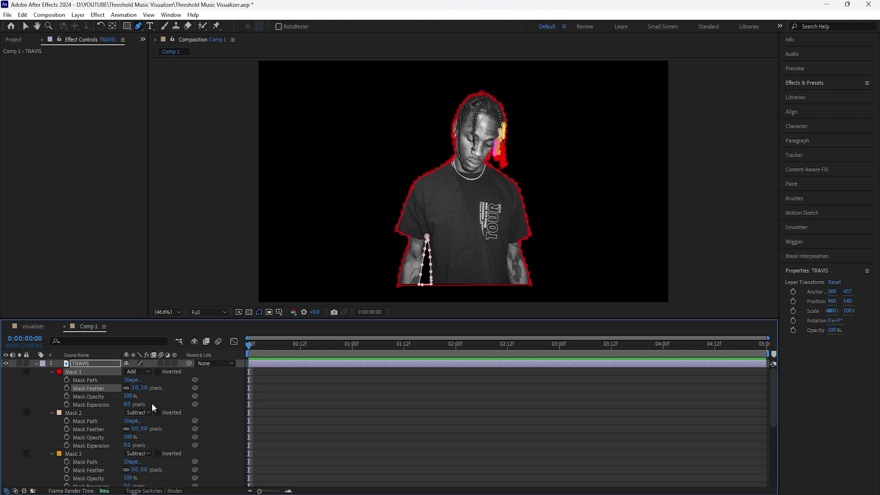
left_click(127, 404)
type("-1")
key("Return")
left_click(36, 364)
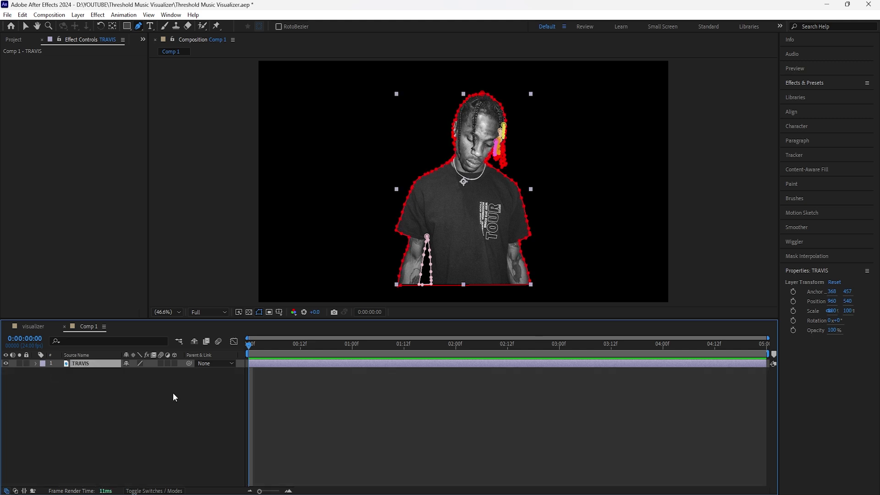
left_click(172, 393)
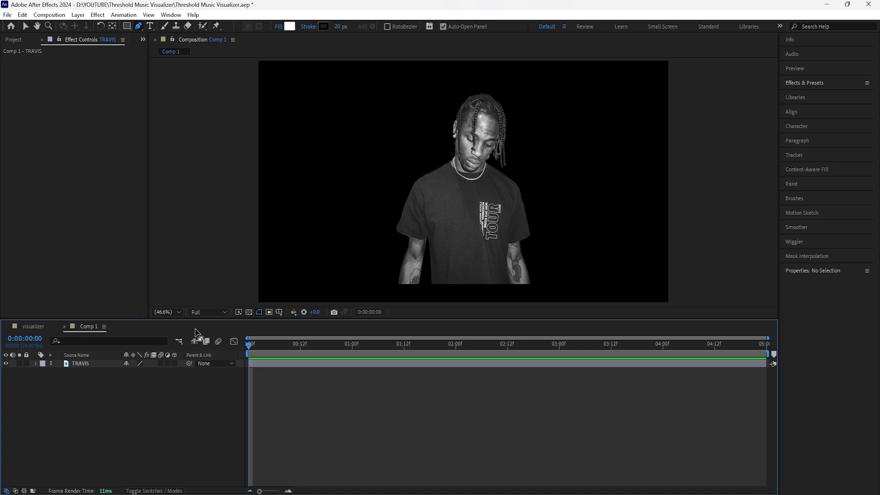
left_click(92, 364)
- Pre-compose TRAVIS with all attributes into a comp named TRAVIS, then duplicate it with Ctrl+D
right_click(91, 363)
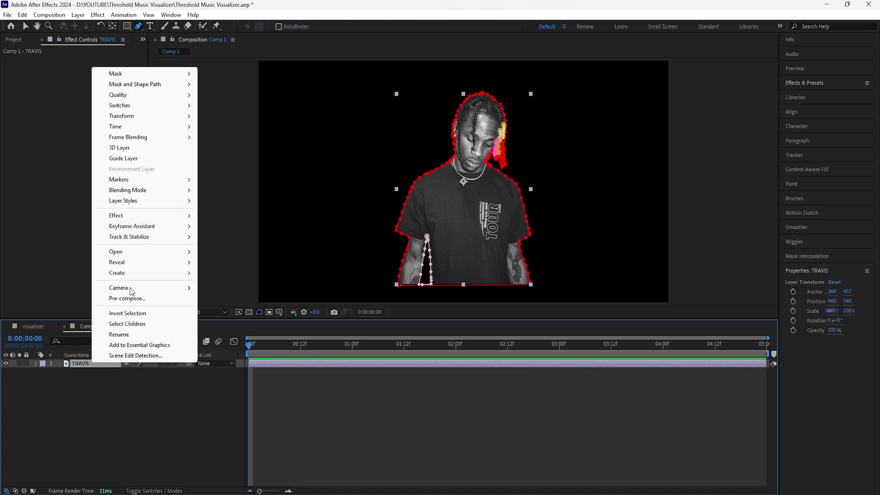
left_click(152, 298)
left_click(375, 265)
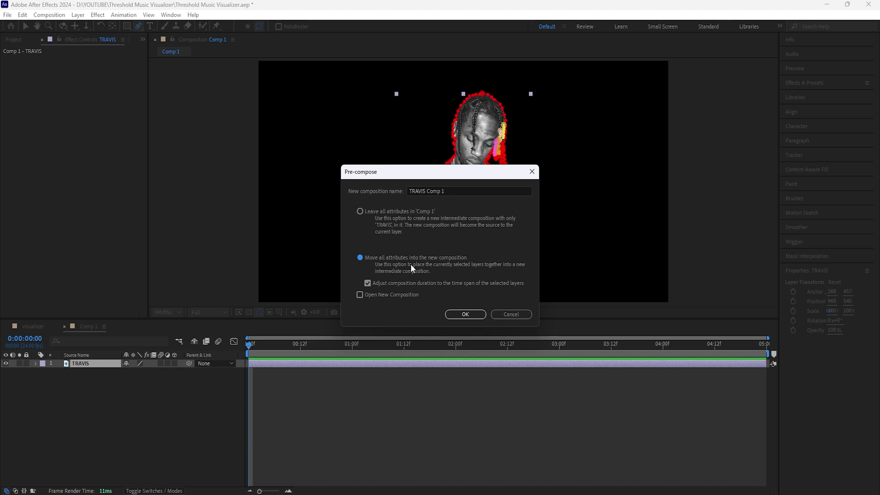
left_click_drag(451, 198, 427, 197)
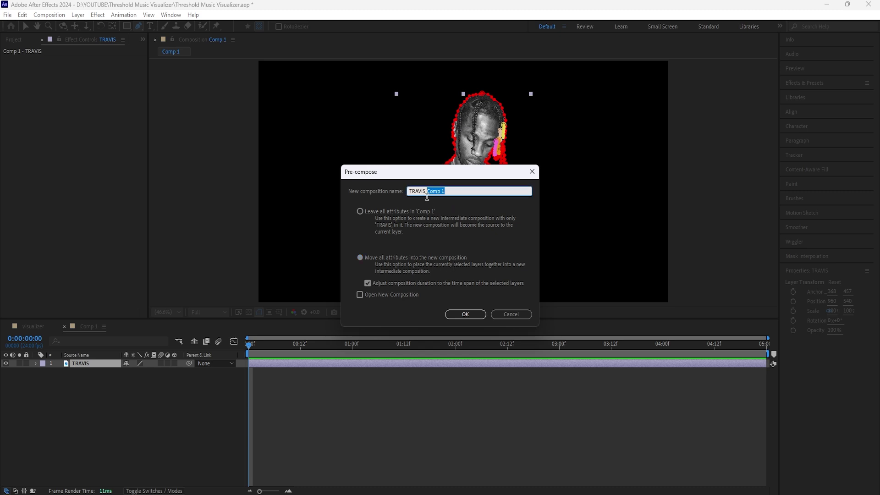
key("BackSpace")
left_click(465, 314)
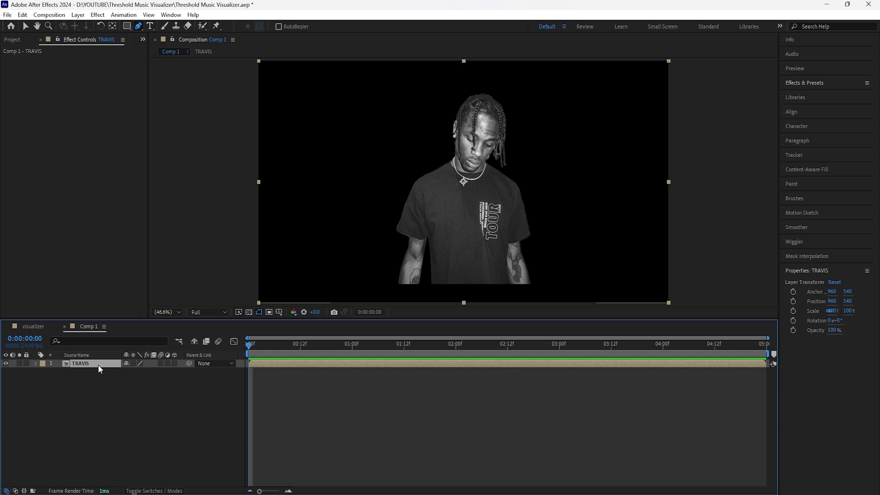
key("ctrl+d")
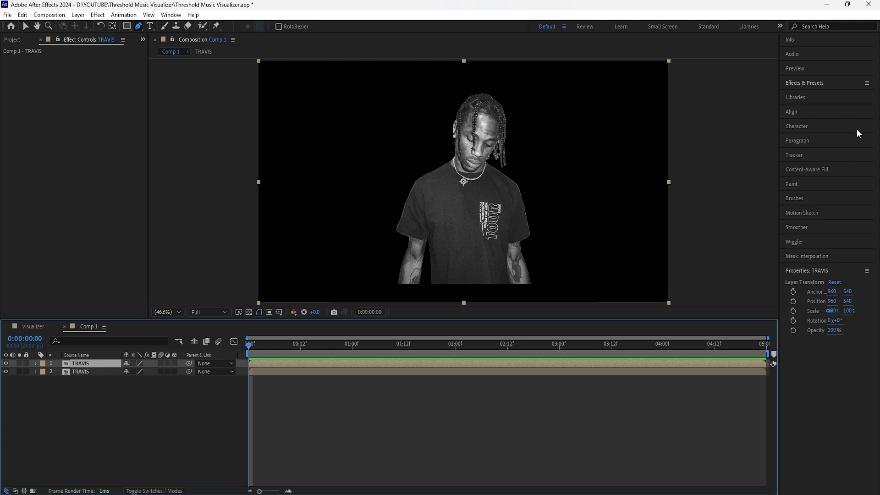
- Apply Threshold to the top TRAVIS layer and lower its Level to 85
left_click(838, 85)
left_click(826, 97)
type("thres")
left_click_drag(815, 146, 92, 360)
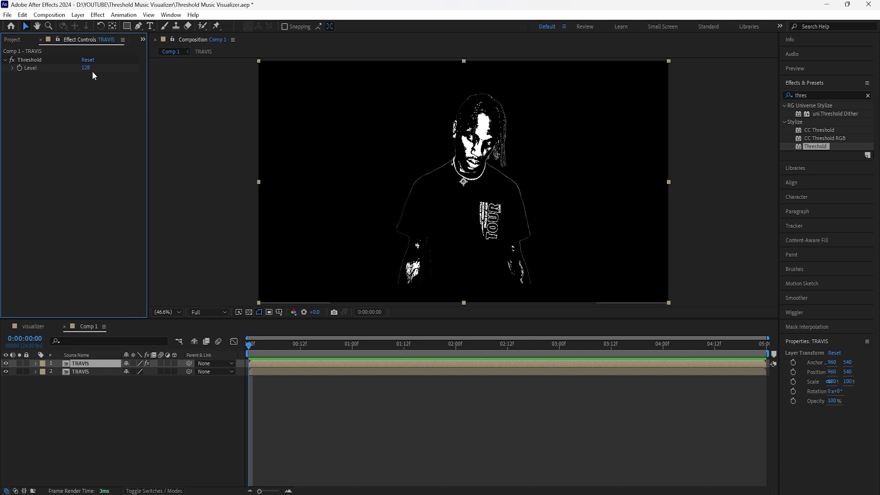
mouse_move(86, 67)
left_mouse_down()
mouse_move(83, 75)
mouse_move(99, 71)
mouse_move(80, 76)
mouse_move(88, 75)
left_mouse_up()
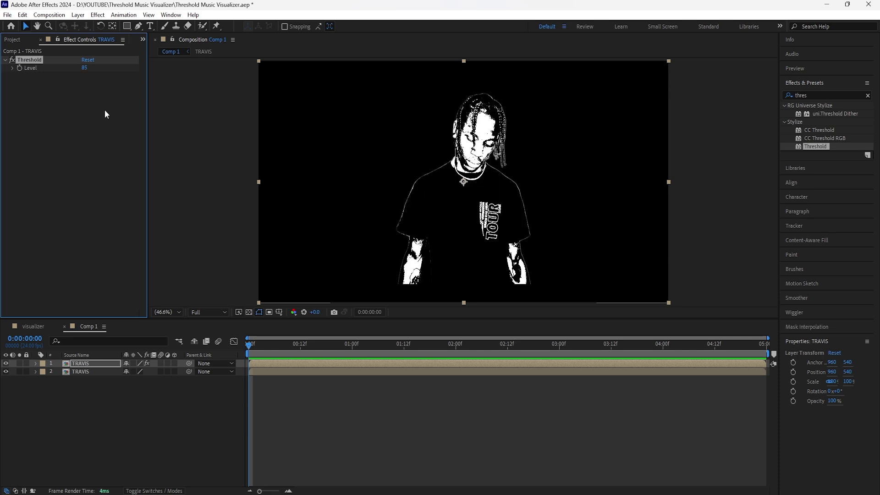
- Add Noise to the top TRAVIS stencil with Amount 20%
left_click(868, 95)
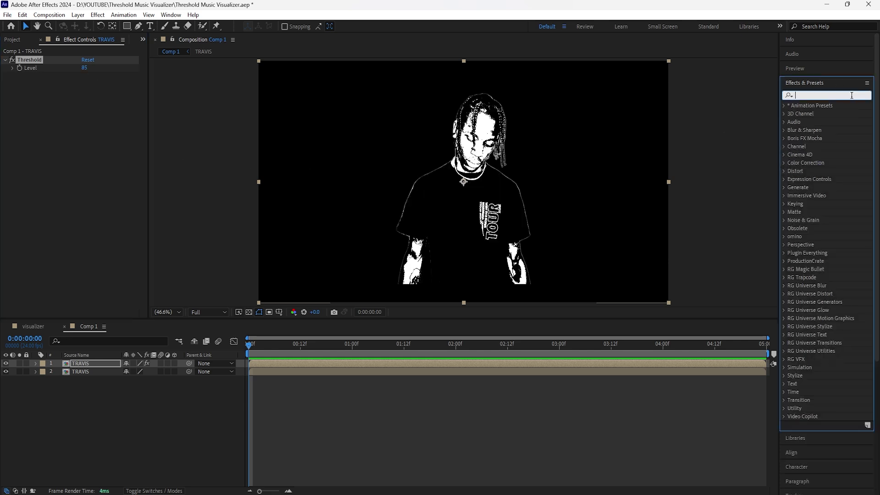
type("noise")
left_click_drag(819, 146, 38, 59)
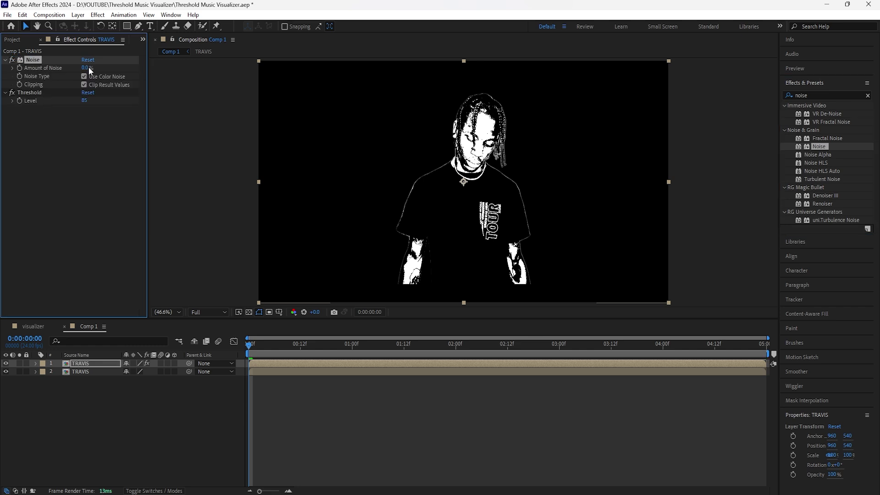
left_click_drag(89, 67, 96, 68)
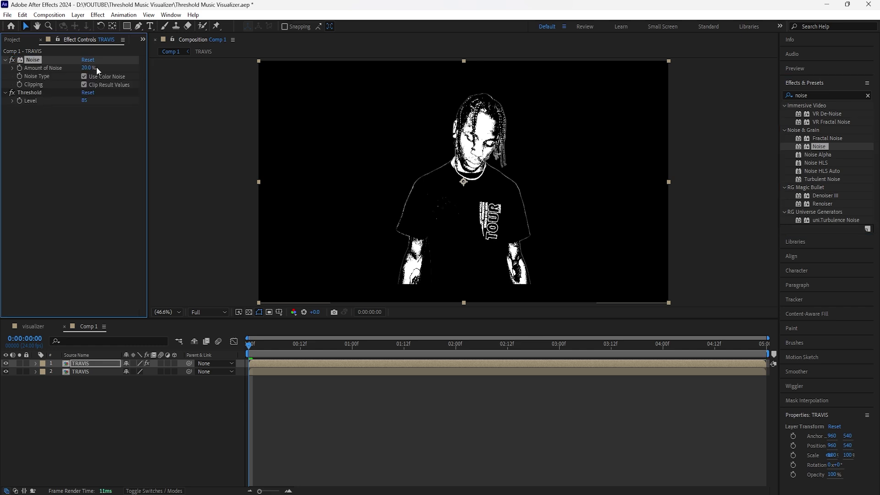
- Add a 1.5 Gaussian Blur to the stencil and compare it on and off
left_click(868, 96)
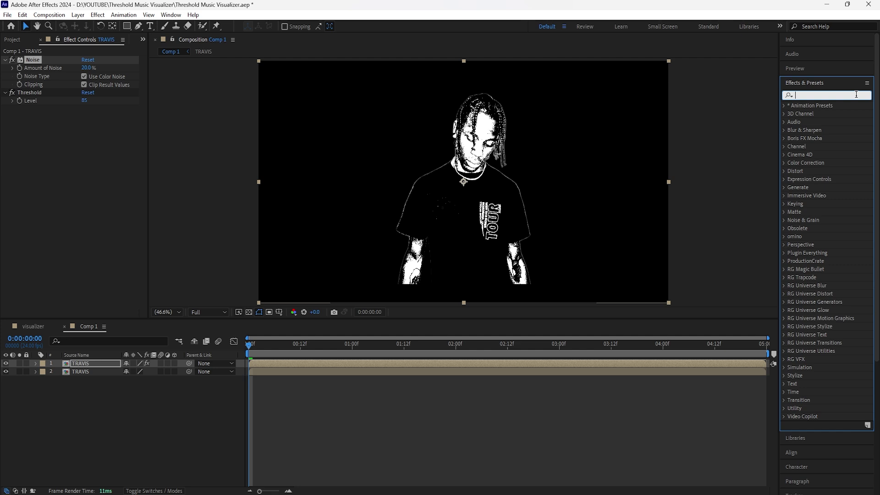
type("gauss")
left_click_drag(828, 114, 91, 117)
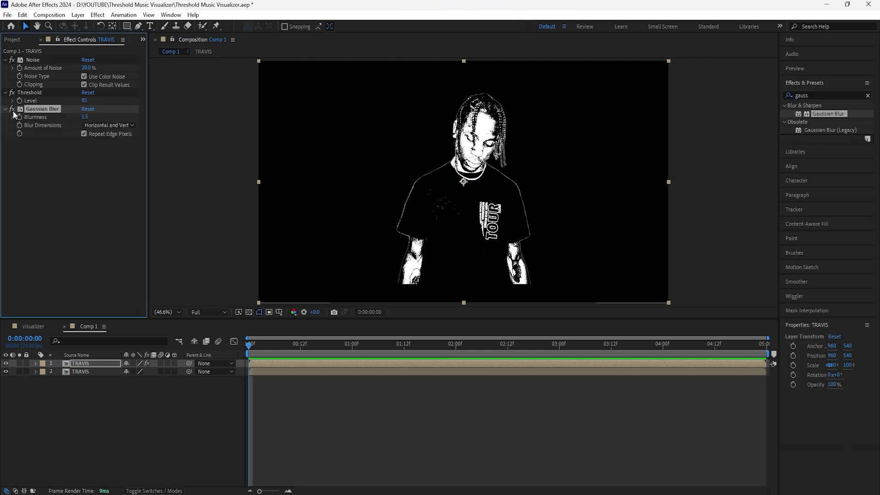
left_click(12, 109)
left_click(13, 109)
left_click(88, 372)
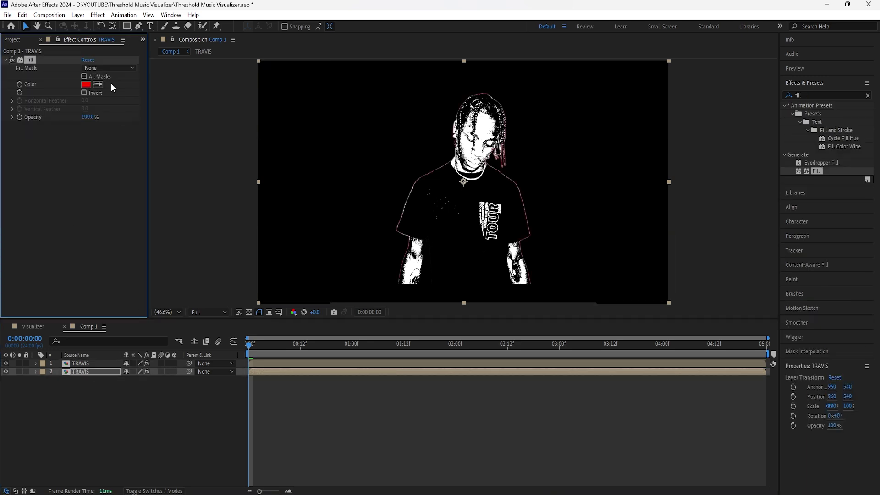
- Change the lower TRAVIS layer's Fill colour to white
left_click(86, 84)
left_click(510, 185)
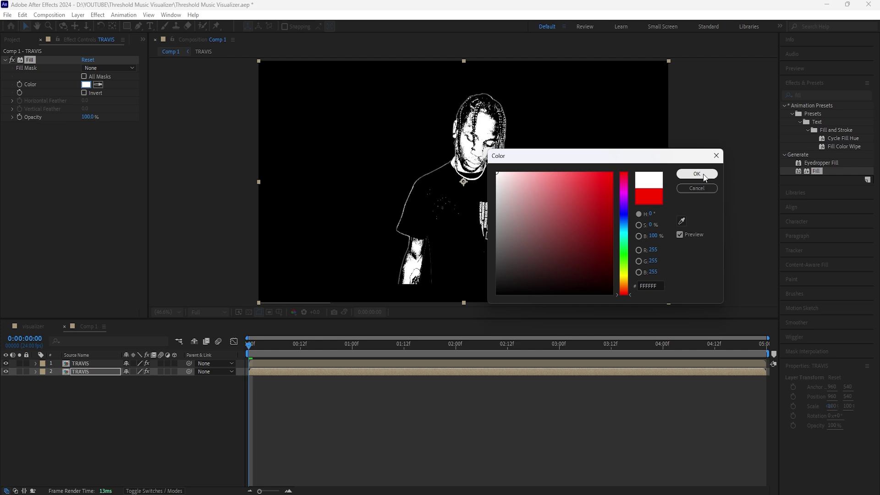
left_click(696, 174)
left_click(97, 372)
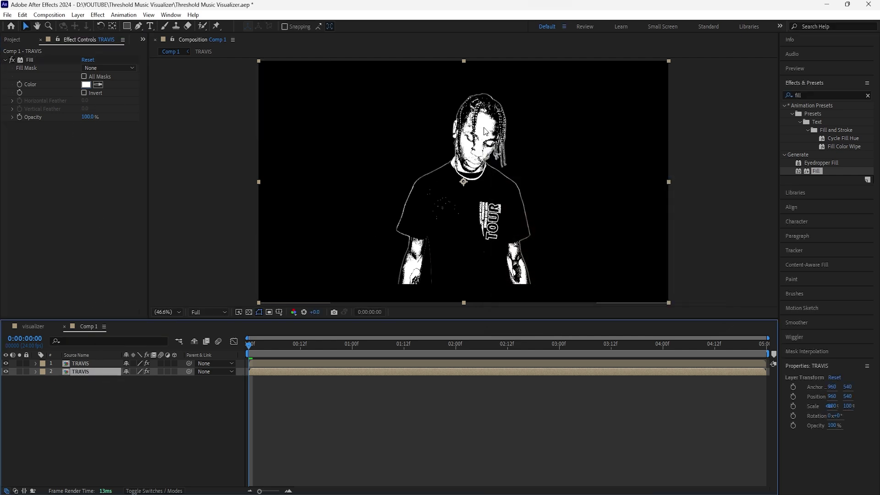
- Apply Simple Choker to the lower TRAVIS layer with Choke Matte -3.00
left_click(867, 96)
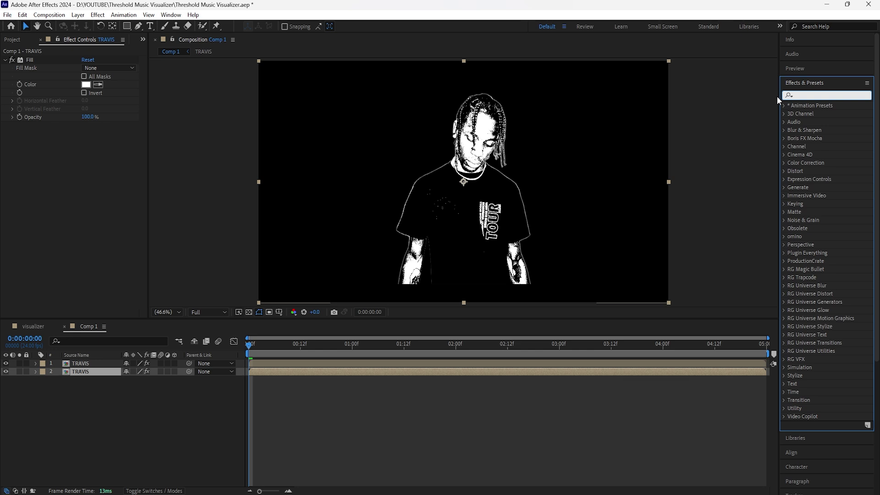
type("simple")
left_click_drag(820, 171, 75, 145)
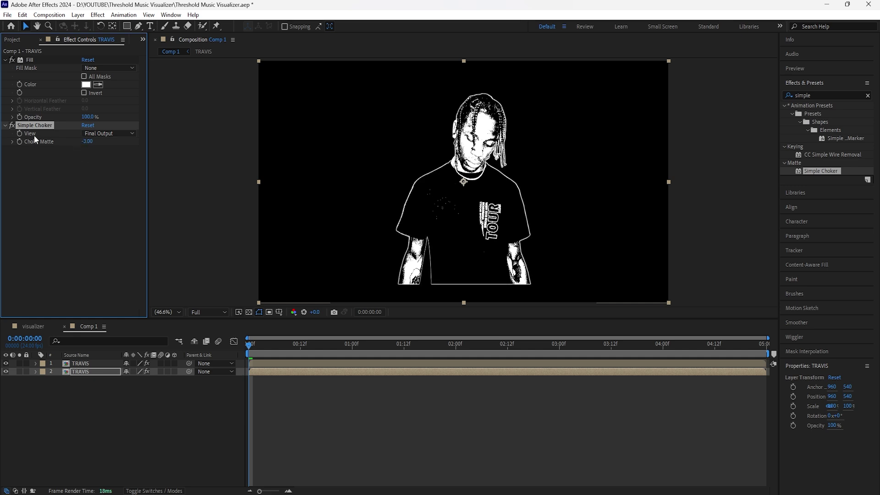
left_click(13, 125)
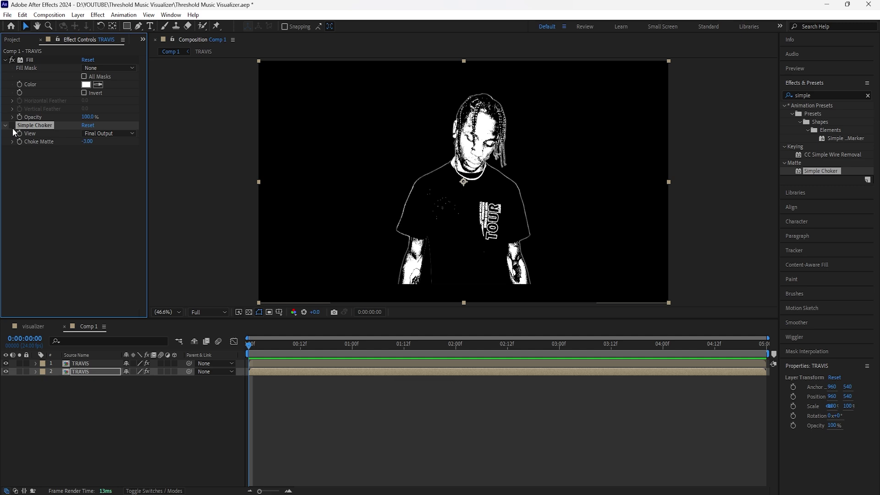
left_click(13, 126)
left_click(97, 364)
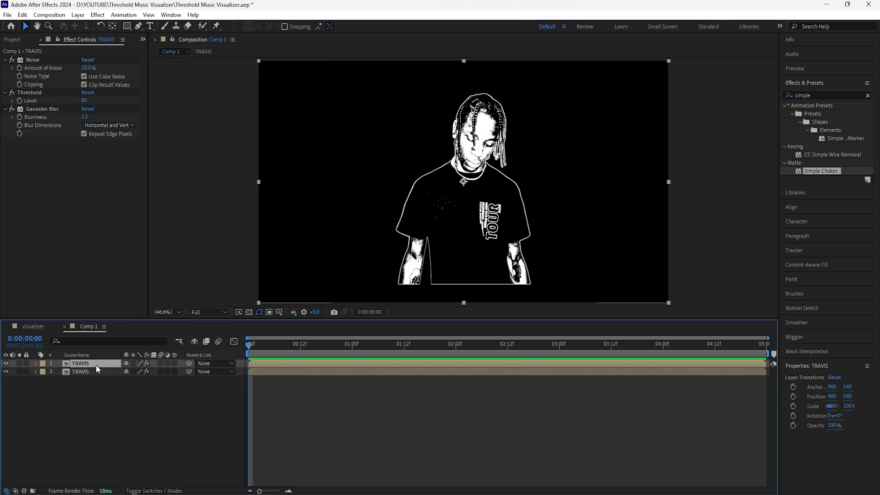
- Pre-compose both TRAVIS layers together into a composition named TRAVIS
left_click(95, 372, "shift")
right_click(103, 362)
left_click(150, 302)
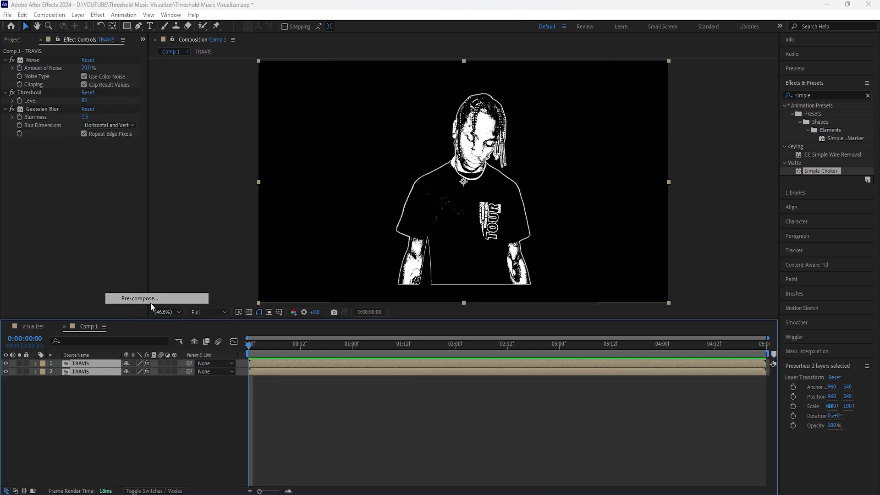
type("TRAVIS")
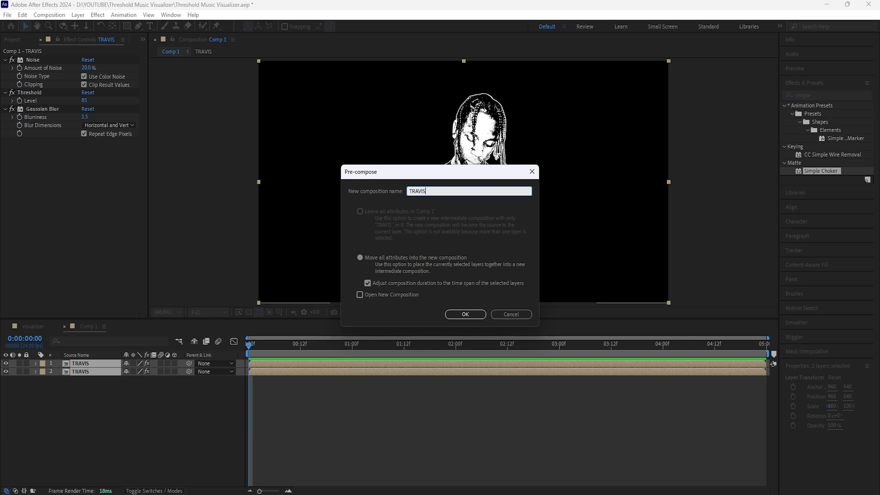
key("Return")
- Create a white solid and place it below the TRAVIS layer
right_click(115, 387)
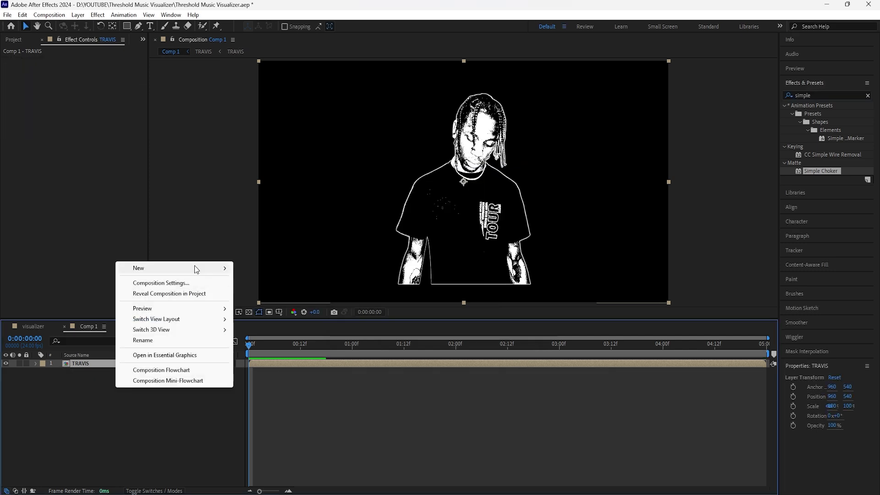
mouse_move(195, 269)
left_click(277, 294)
left_click(436, 299)
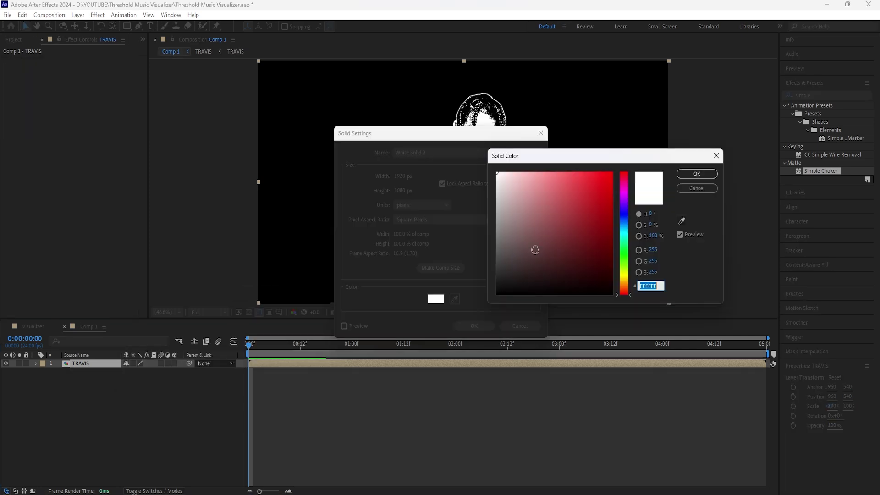
left_click(692, 174)
left_click(474, 325)
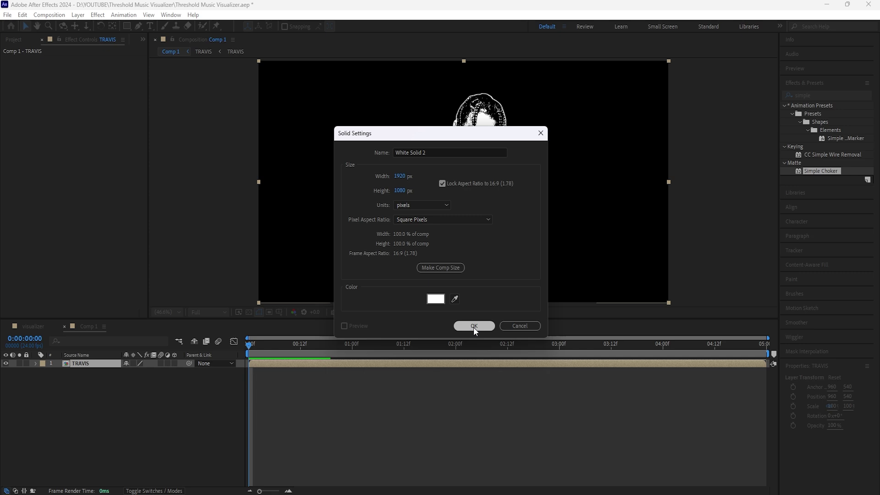
left_click_drag(87, 364, 88, 374)
- Rename the white solid layer to BG
right_click(89, 374)
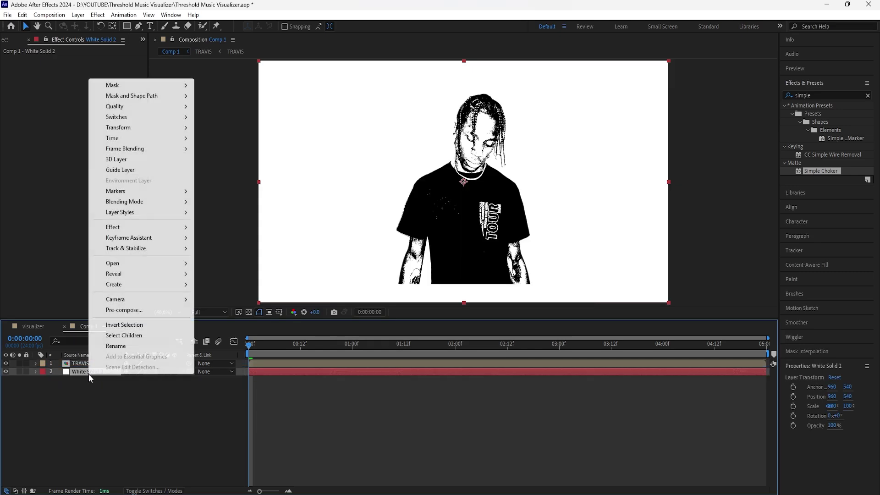
left_click(135, 368)
type("BG")
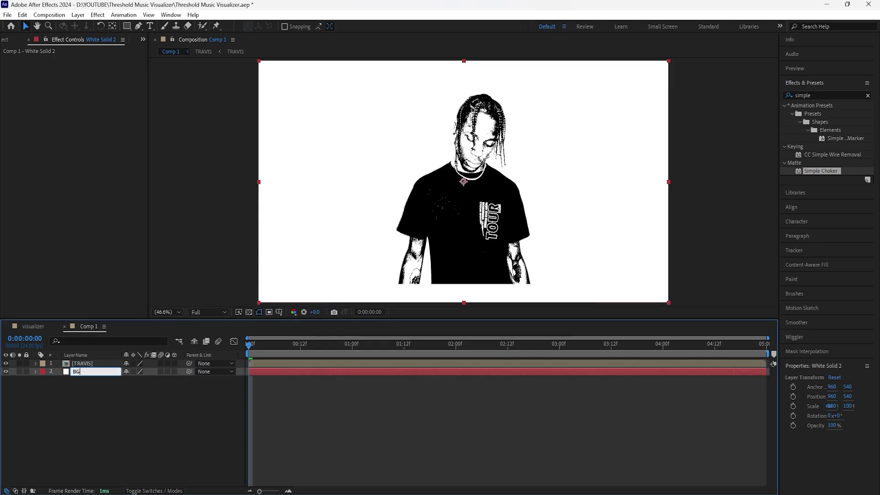
key("Return")
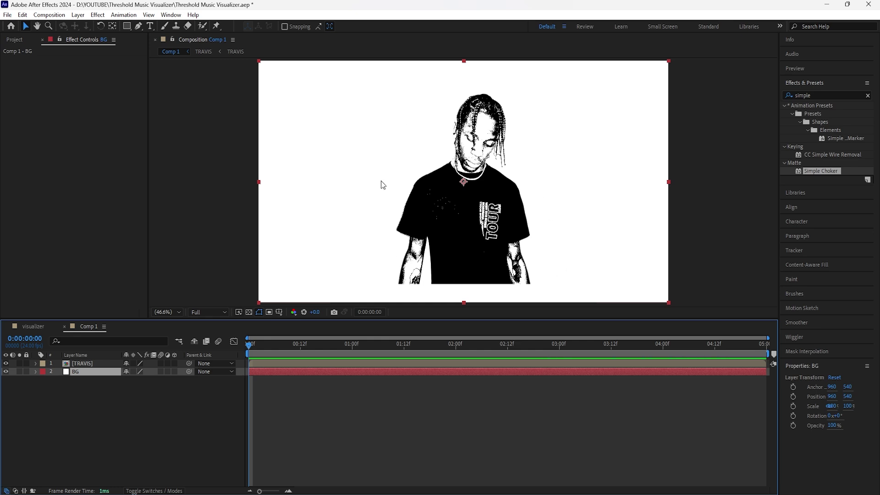
left_click(537, 267)
right_click(115, 388)
- Add a shape layer with the Rectangle tool set to no stroke and black fill
mouse_move(190, 268)
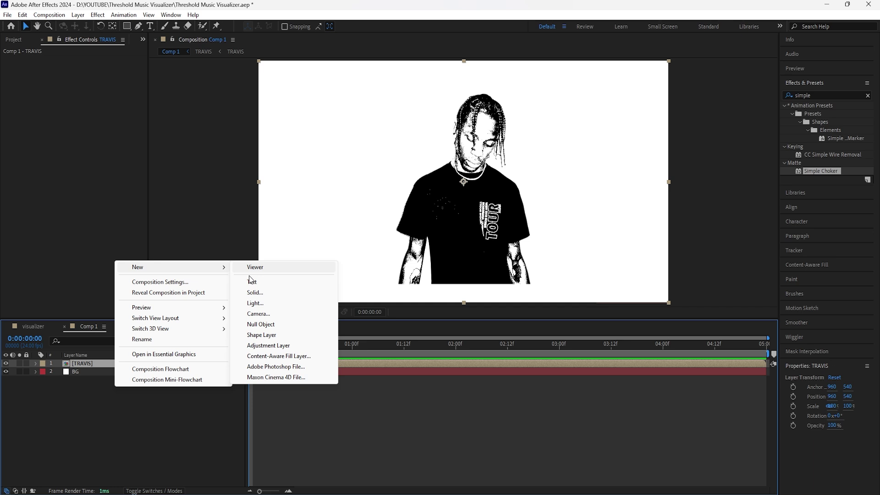
left_click(263, 335)
key("q")
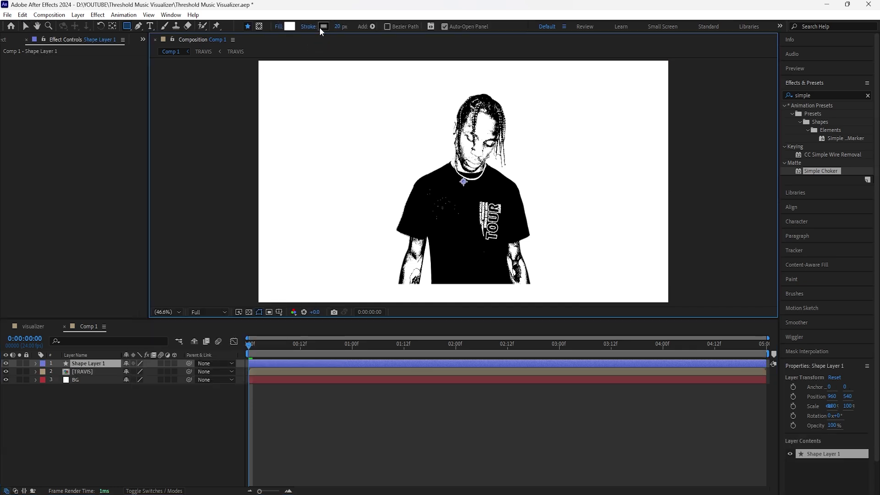
left_click(320, 28)
left_click(393, 224)
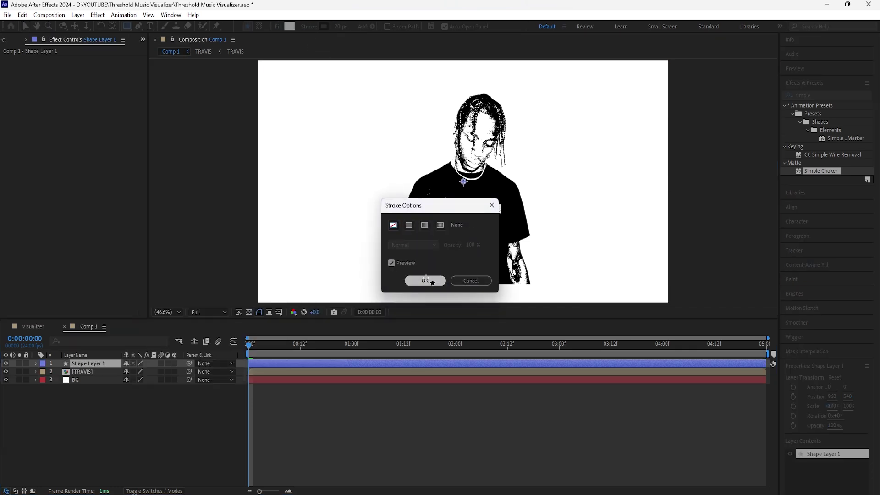
left_click(425, 281)
left_click(290, 26)
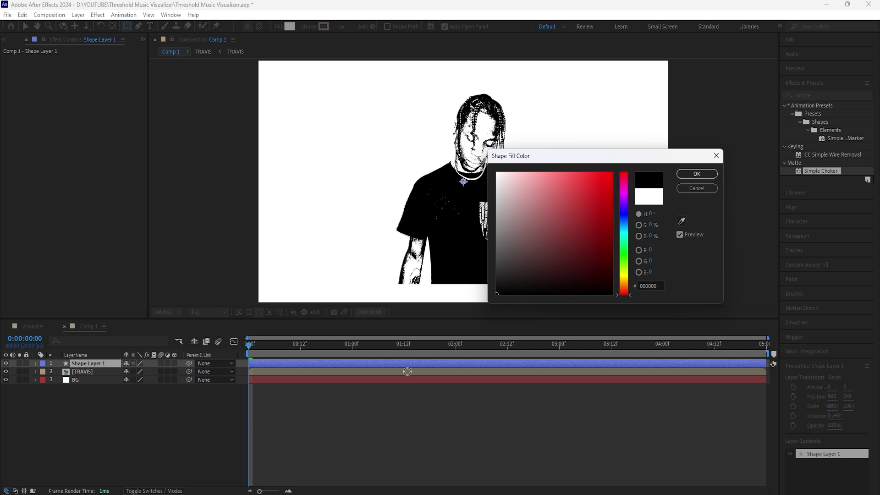
left_click(697, 174)
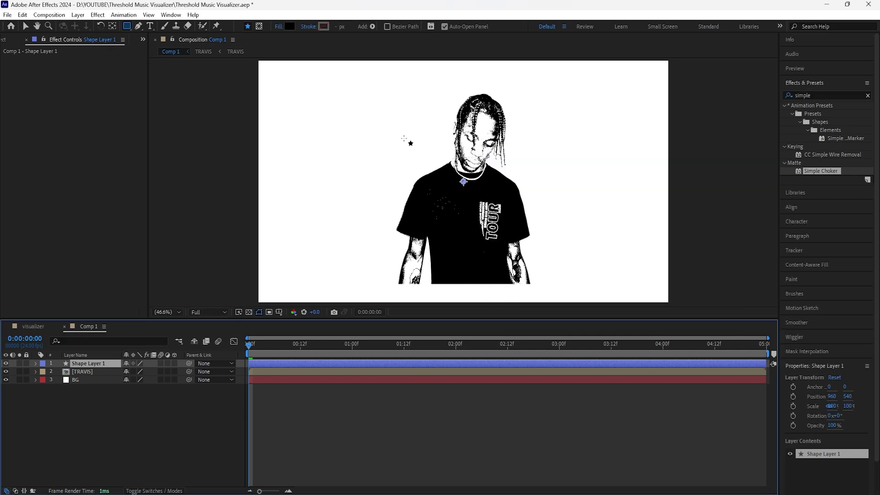
- Draw the black rectangle, size it to 861.1 × 861.1, and move TRAVIS above it
left_click(412, 120)
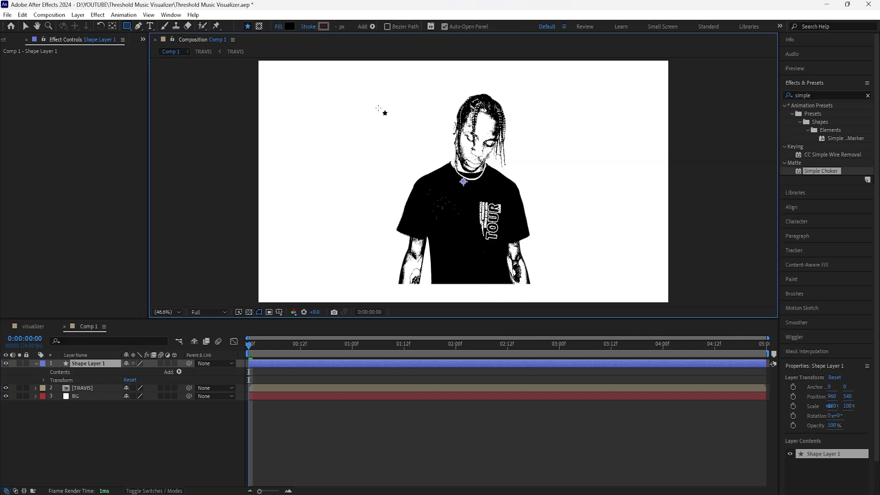
left_click_drag(374, 98, 548, 281)
left_click(52, 380)
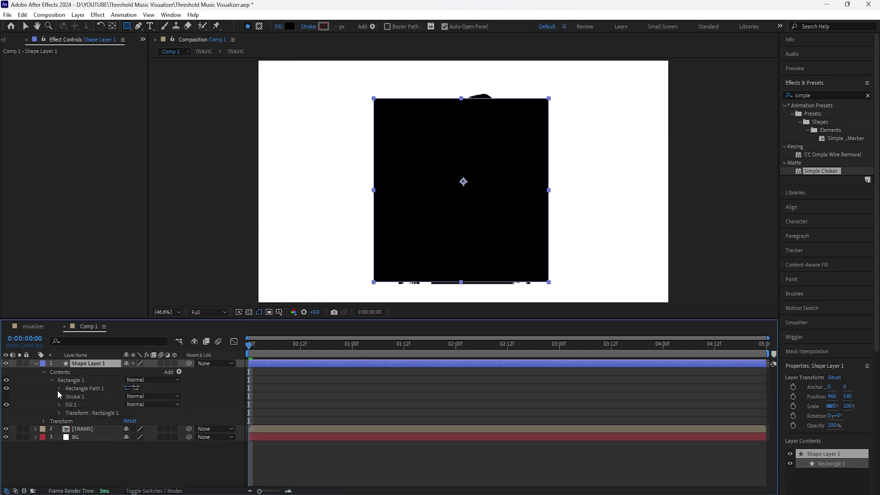
left_click(59, 388)
left_click_drag(137, 396, 169, 400)
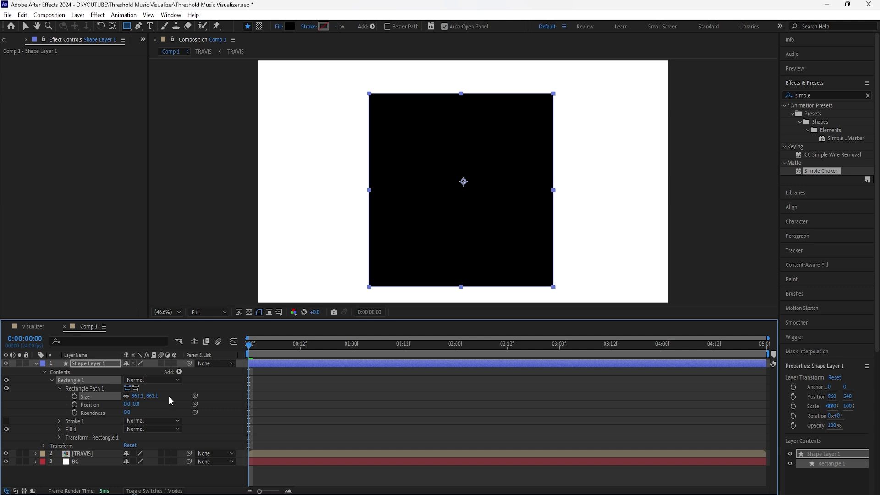
left_click_drag(89, 454, 105, 367)
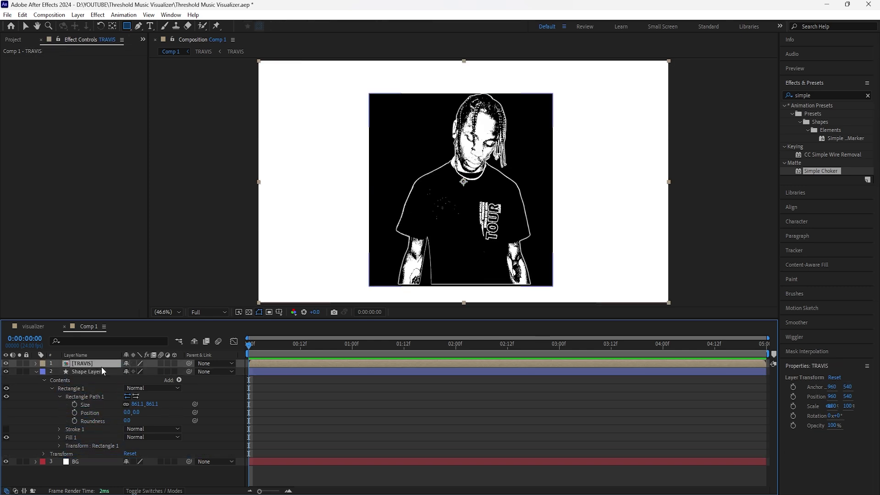
- Scale the TRAVIS layer up to 128%
key("v")
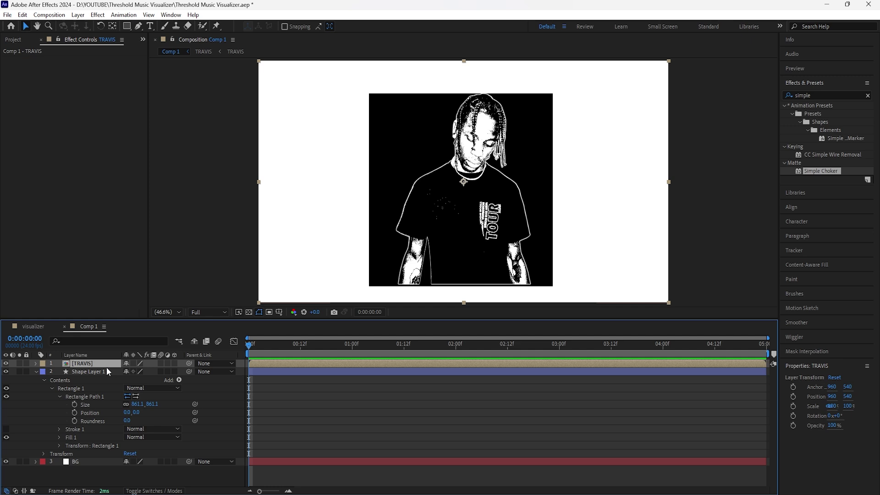
key("s")
left_click_drag(154, 375, 166, 375)
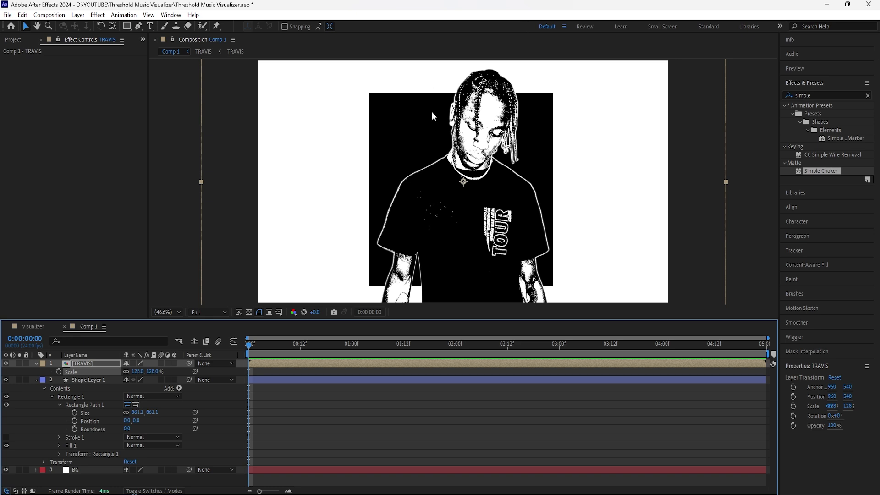
- Rename Shape Layer 1 to BLACK BOX
left_click(96, 379)
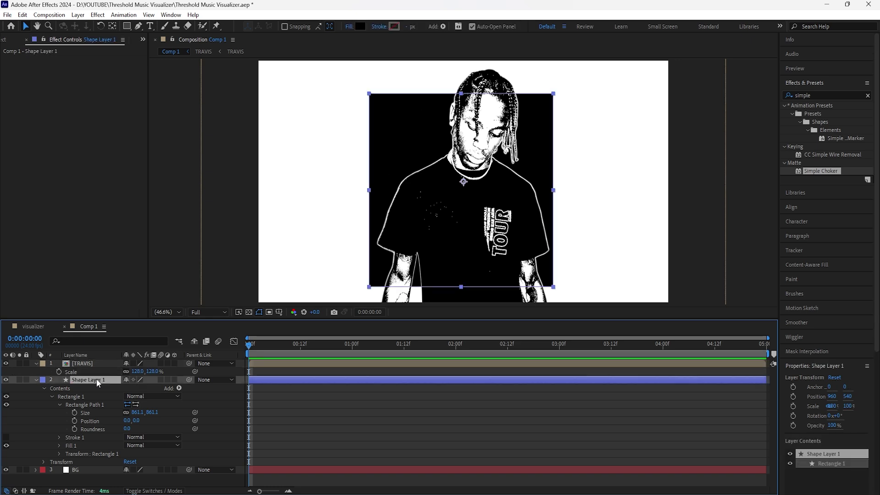
right_click(96, 379)
left_click(137, 361)
type("BLAC")
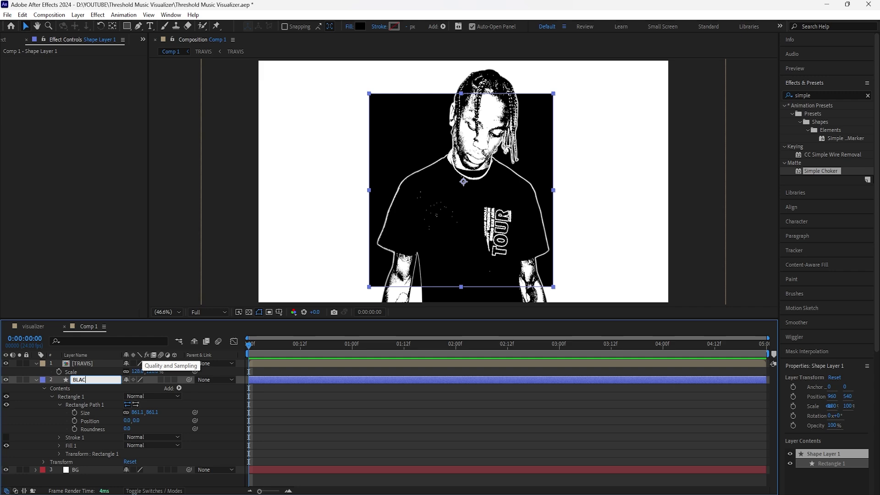
type("K BOX")
key("Return")
left_click(35, 379)
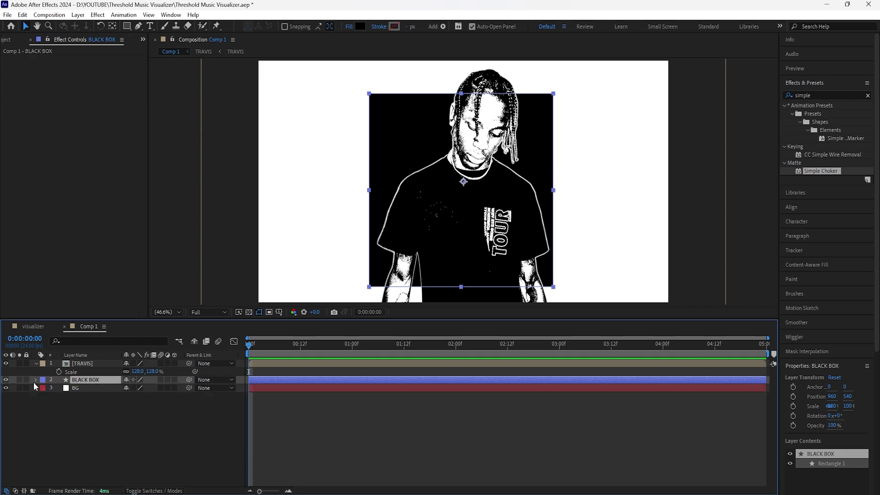
- Apply Roughen Edges to BLACK BOX with Scale 10 and Edge Sharpness 5
left_click(868, 95)
type("rough")
double_click(829, 114)
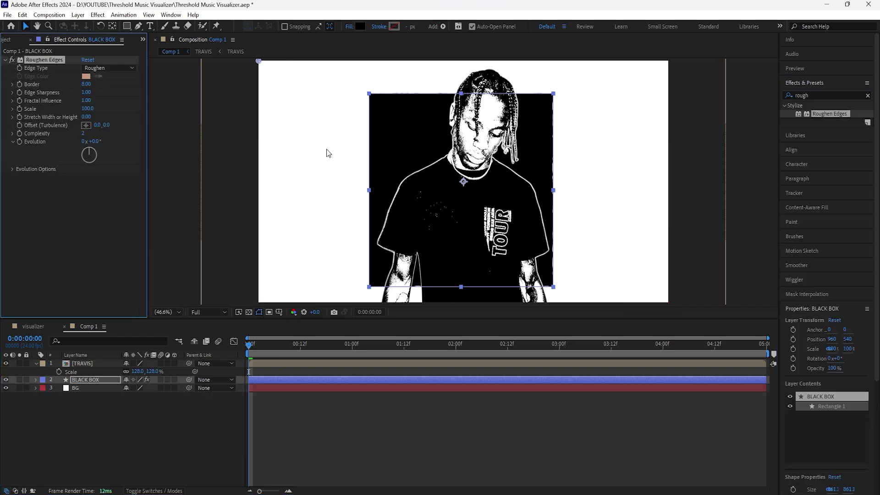
scroll(375, 128, "up", 4)
scroll(375, 128, "up", 5)
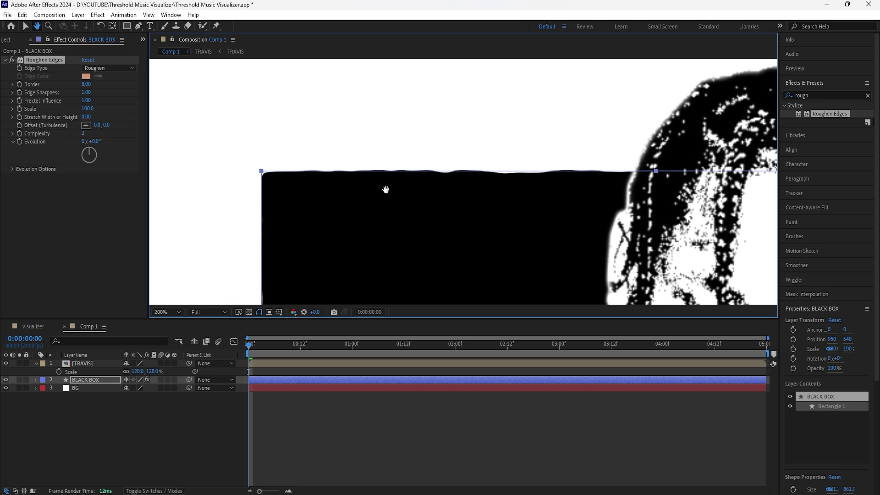
left_click_drag(87, 108, 51, 115)
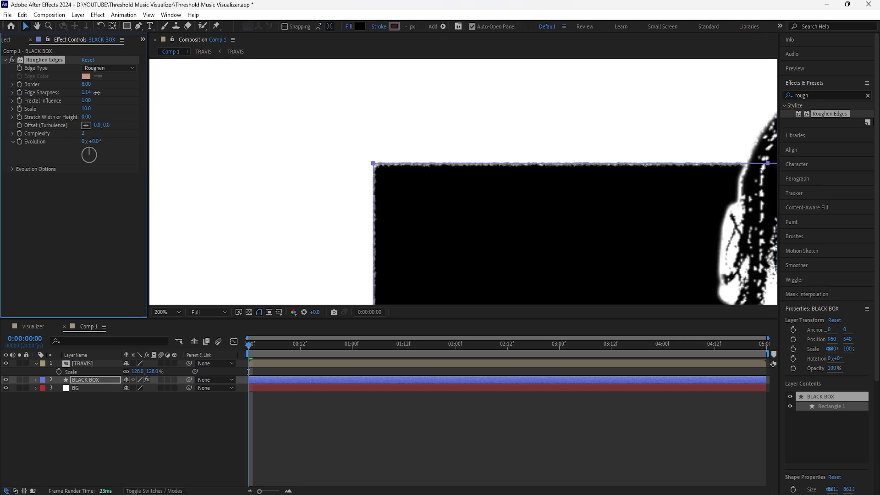
left_click_drag(87, 92, 187, 94)
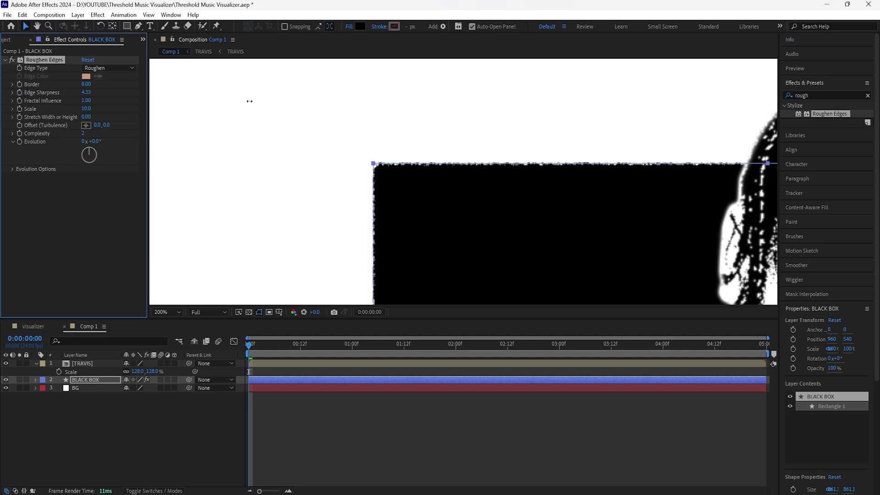
left_click_drag(270, 100, 190, 87)
type("5")
key("Return")
- Fit the whole composition in the viewer and reselect the BLACK BOX and TRAVIS layers
left_click(165, 312)
left_click(184, 332)
left_click(98, 380)
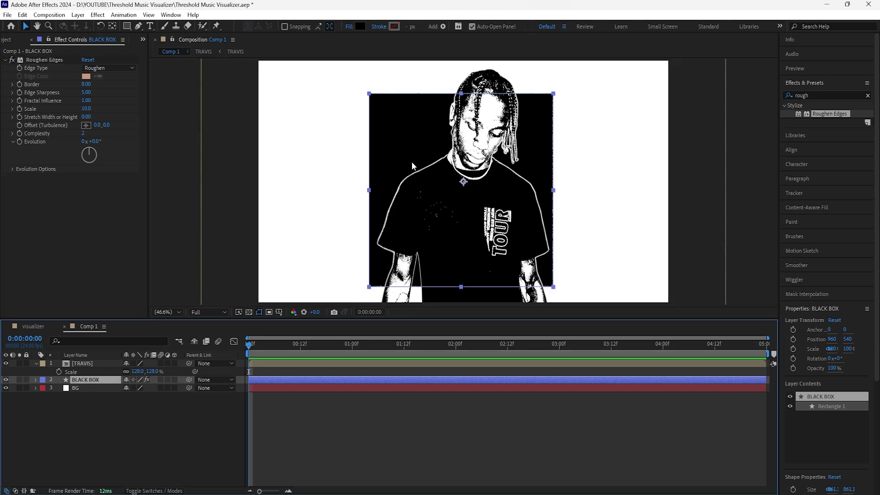
left_click(103, 361)
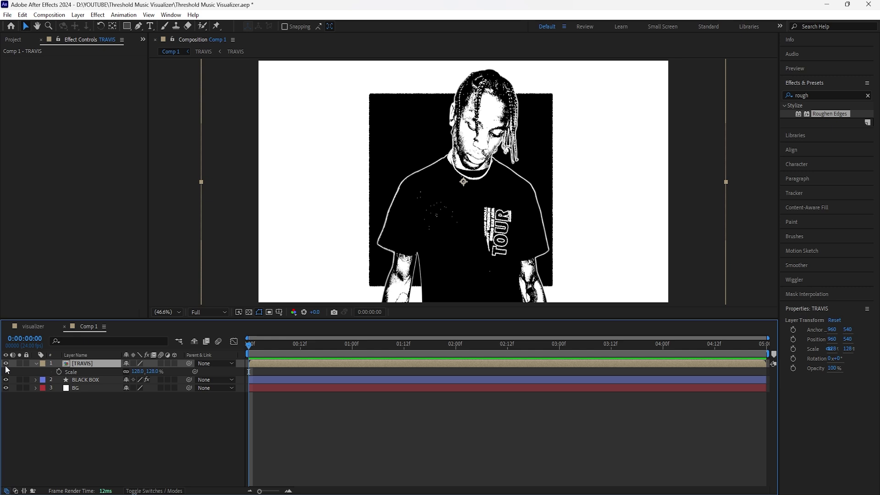
- Hide TRAVIS and duplicate BLACK BOX as a new layer named TEXTURE
left_click(5, 364)
left_click(101, 379)
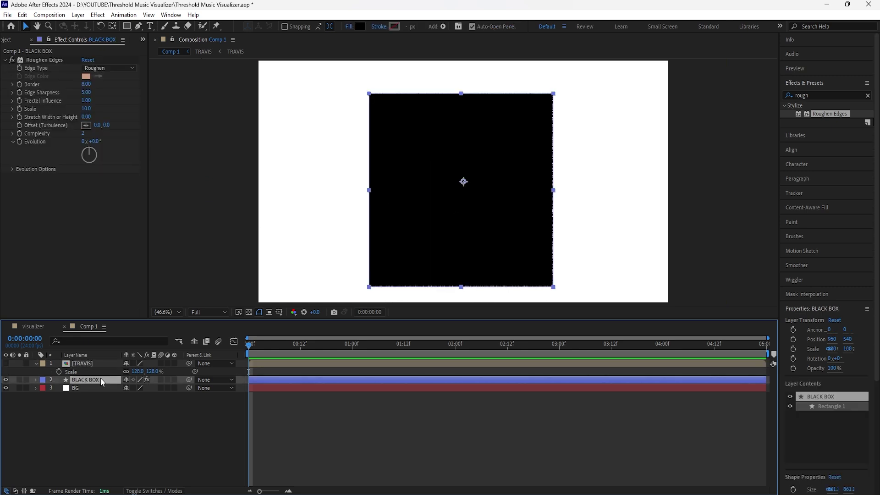
key("ctrl+d")
right_click(101, 379)
left_click(115, 362)
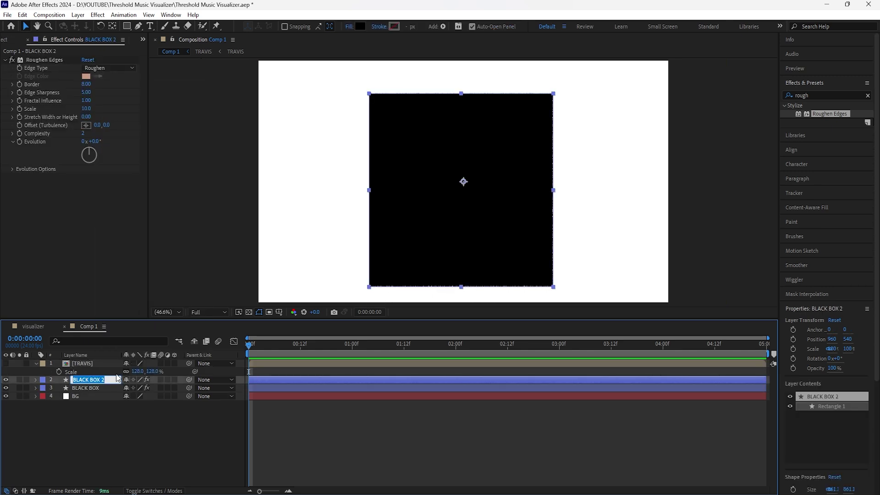
type("TEXTURE")
key("Return")
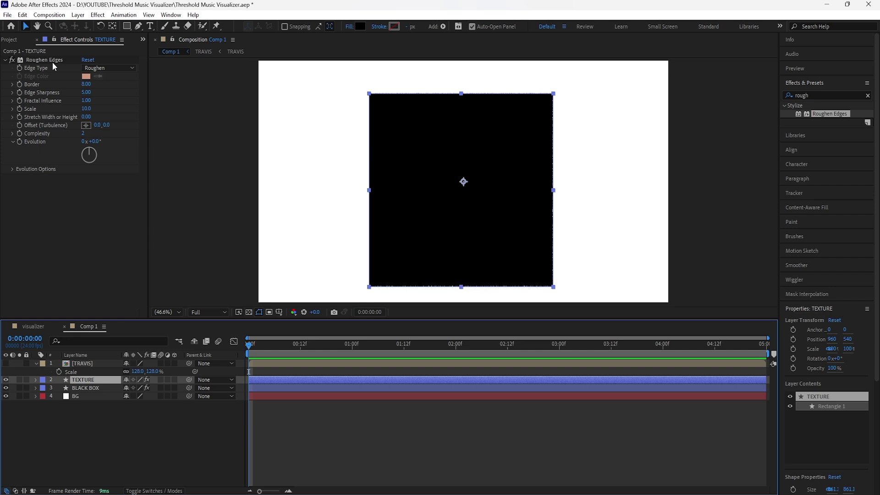
- Remove Roughen Edges from TEXTURE and set its fill colour to white (ffffff)
left_click(53, 61)
key("Delete")
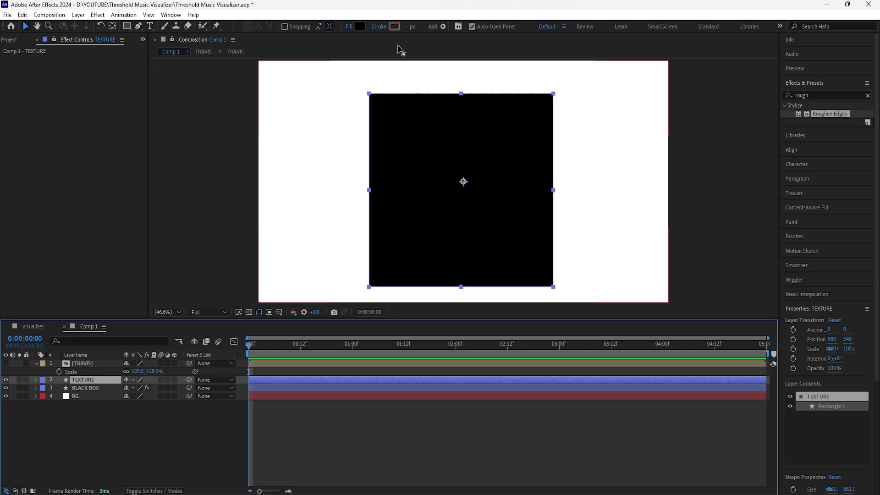
left_click(361, 27)
type("ffffff")
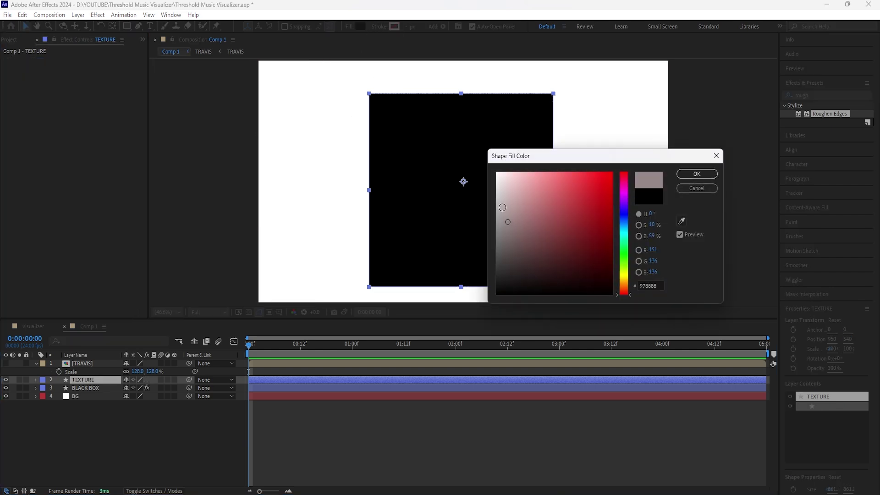
key("Return")
left_click(91, 380)
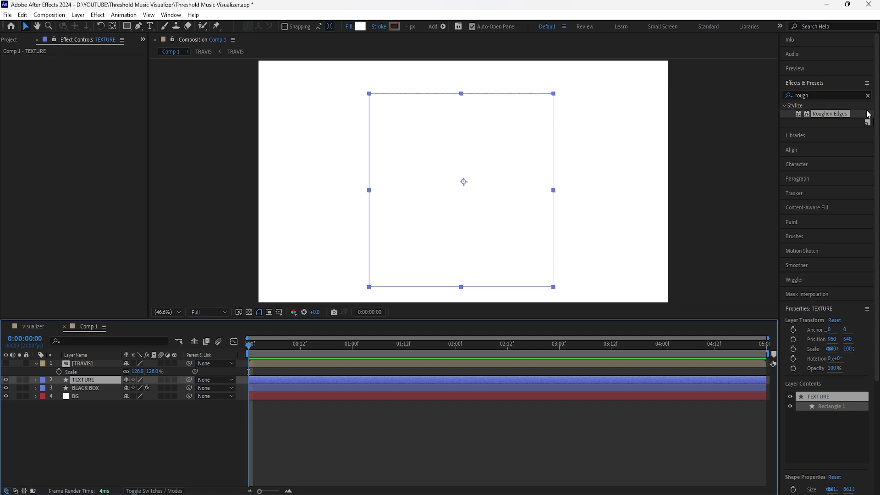
- Set TEXTURE's Turbulent Displace to Turbulent Smoother with Amount 1586 and Size 80
left_click(867, 96)
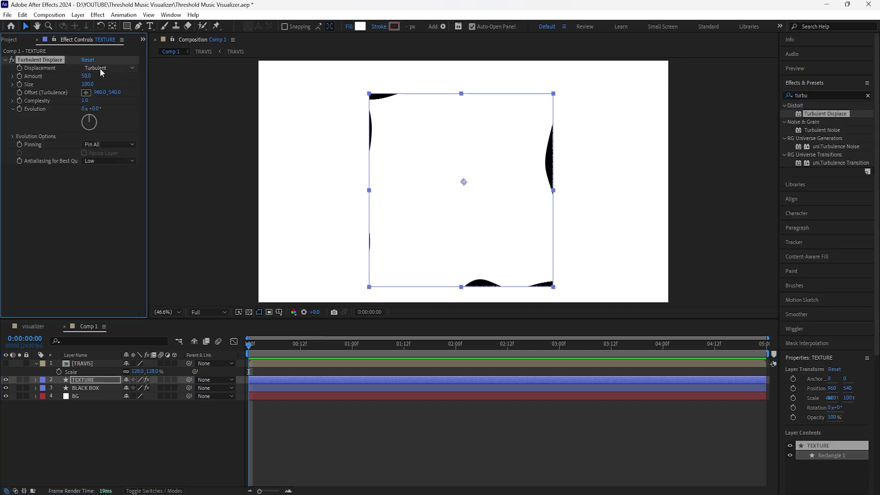
left_click(109, 67)
left_click(152, 115)
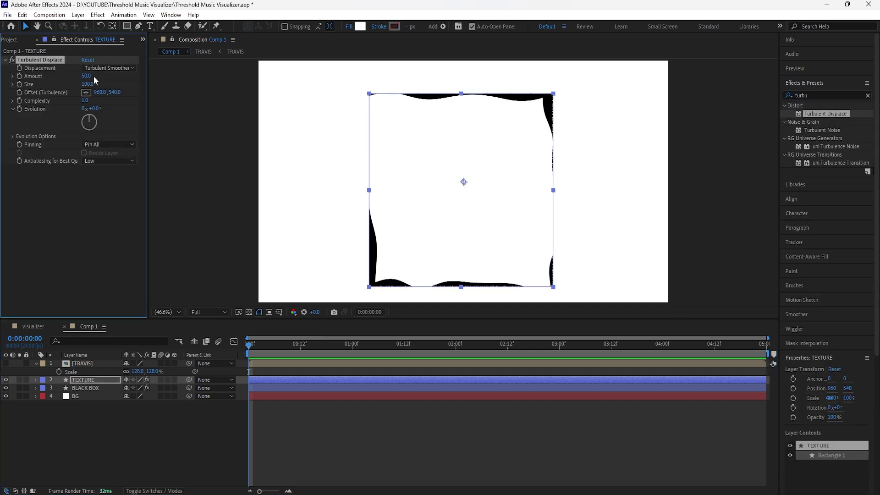
left_click_drag(94, 77, 814, 97)
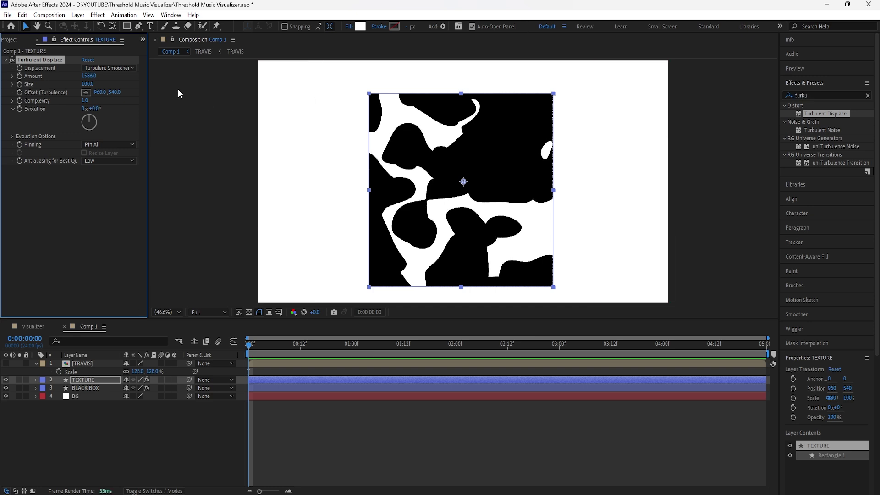
left_click_drag(91, 84, 82, 85)
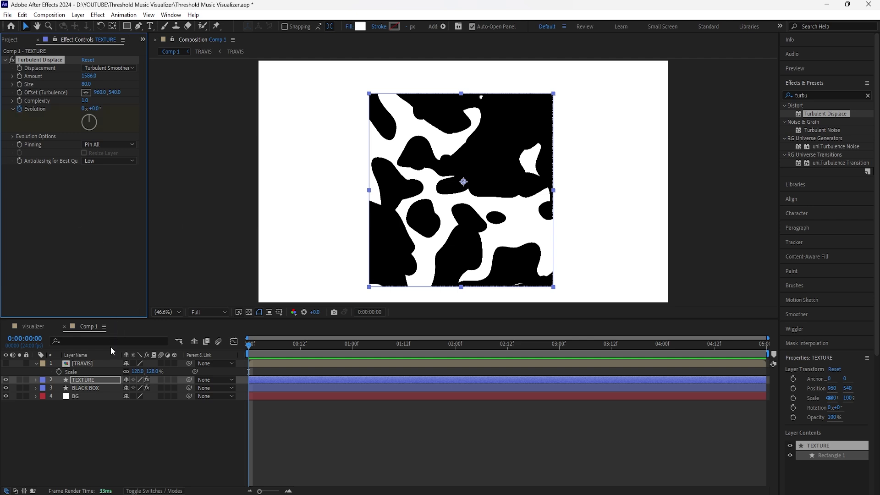
- Set TEXTURE's Evolution to 2 revolutions on the last frame, keyed from 0 at the start
left_click(97, 380)
key("u")
left_click_drag(249, 344, 763, 344)
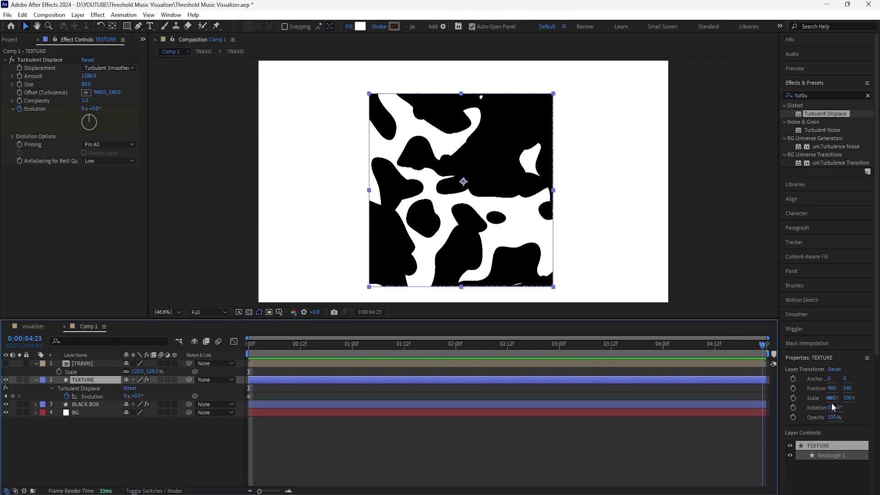
left_click(83, 109)
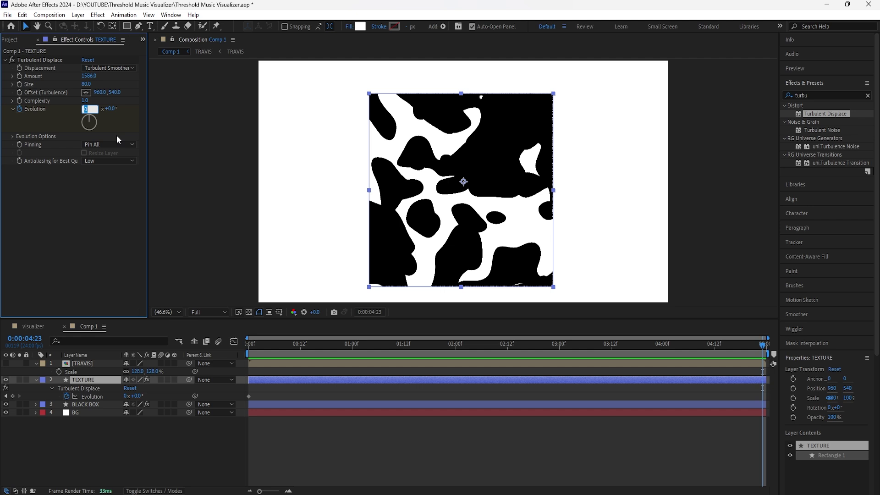
type("2")
key("Return")
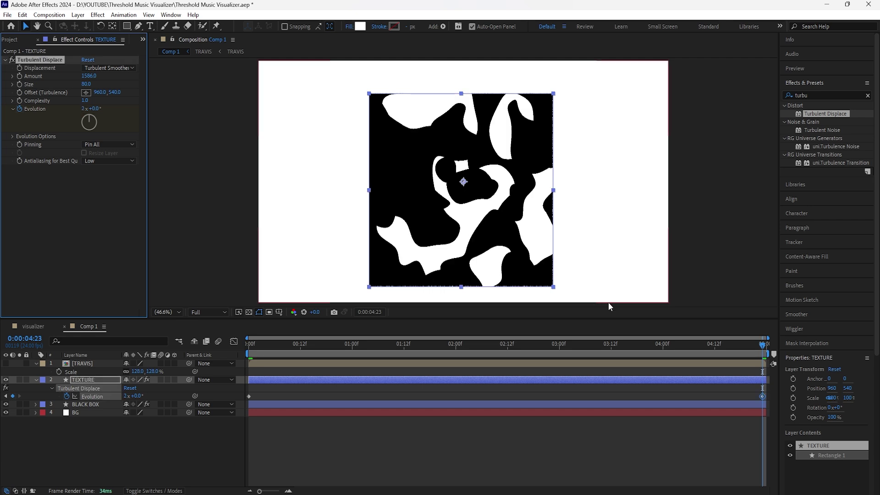
left_click_drag(762, 396, 766, 396)
- Apply Easy Ease to both Evolution keyframes and preview the animated blotches
right_click(249, 397)
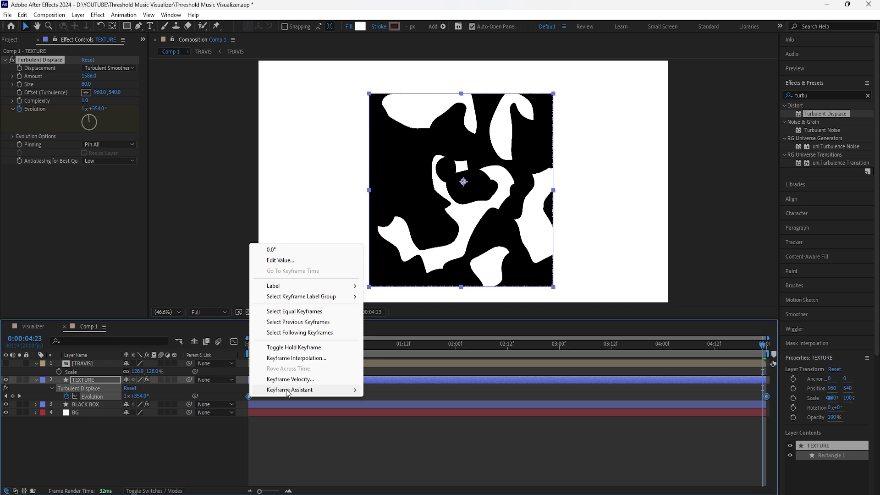
left_click(389, 403)
key("space")
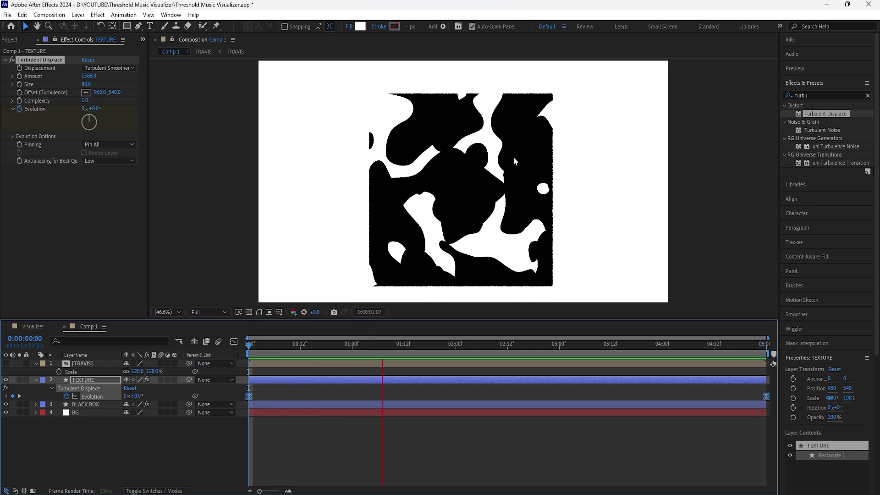
key("space")
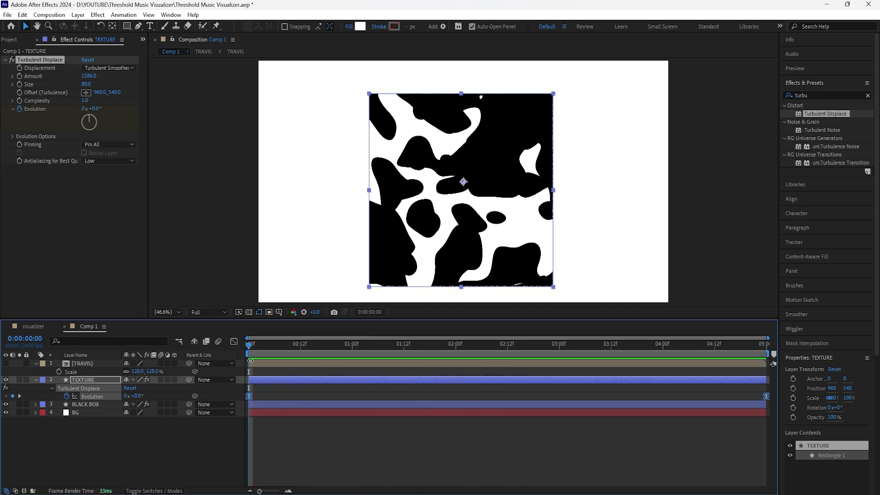
- Turn on the proportional grid and move TEXTURE and BLACK BOX up to Position 960,503
left_click(279, 312)
left_click(311, 334)
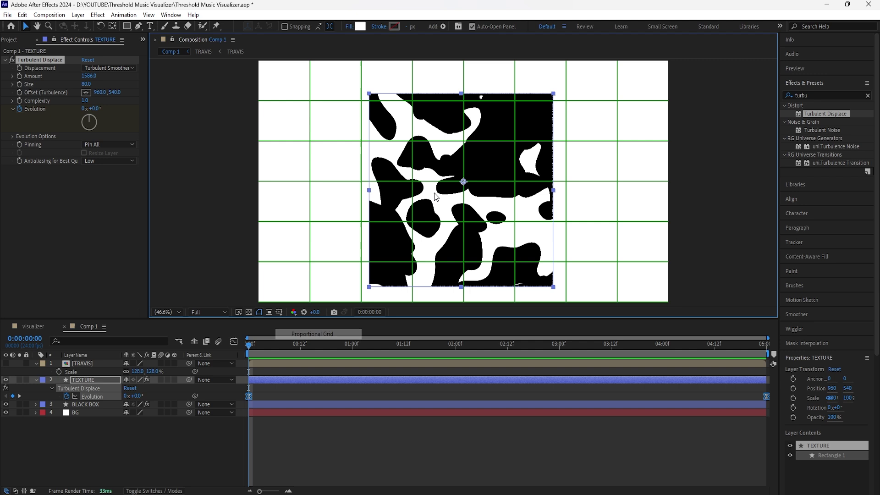
left_click(84, 405, "shift")
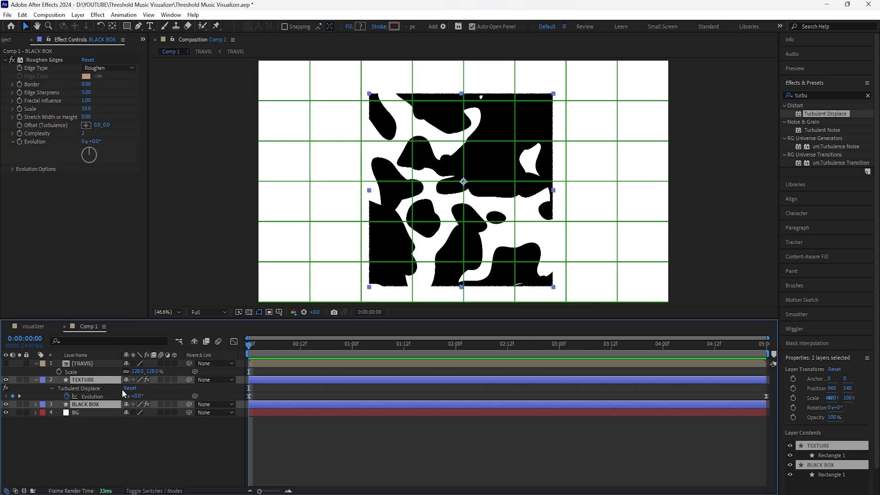
key("p")
left_click_drag(147, 391, 128, 389)
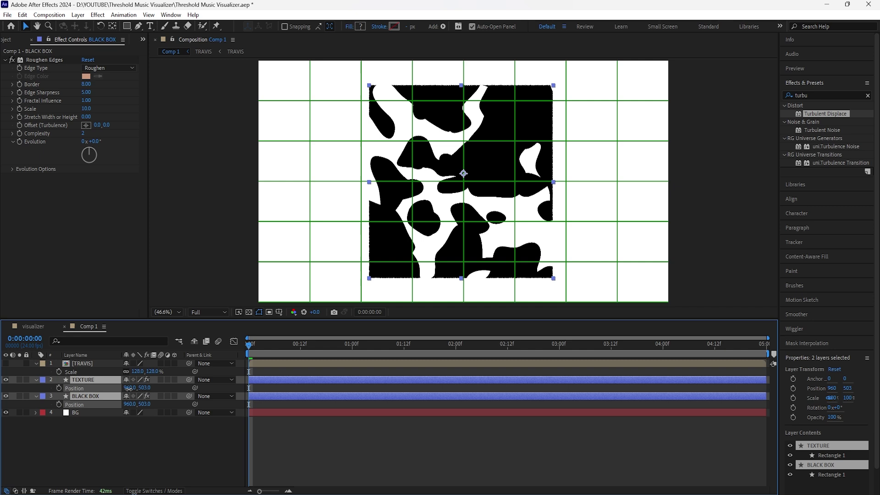
left_click(23, 360)
- Make TRAVIS visible and add an adjustment layer carrying the Transform effect
left_click(6, 363)
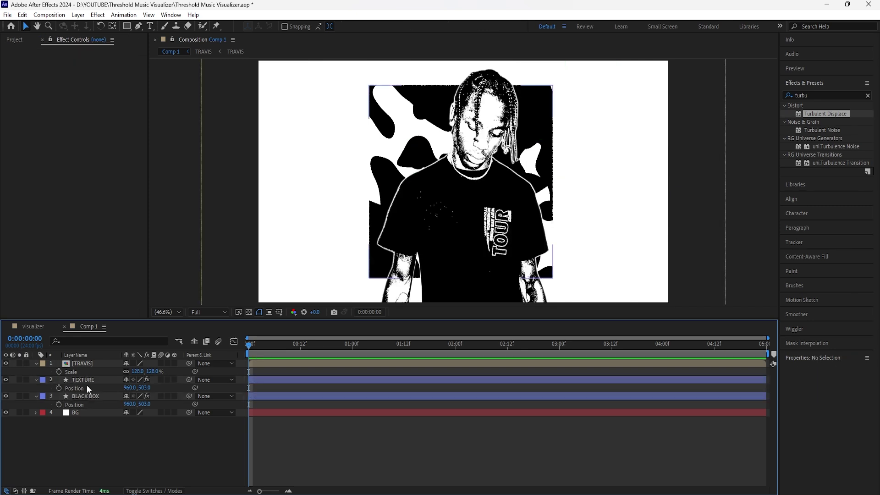
left_click(93, 365)
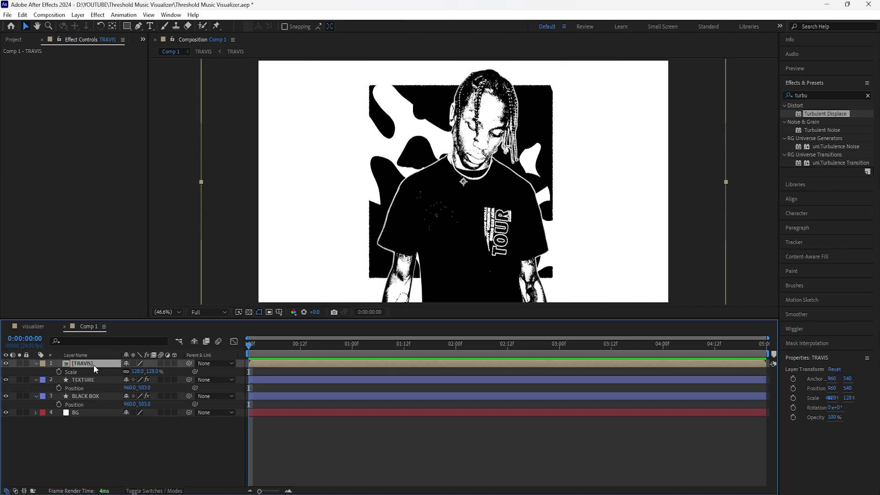
right_click(194, 311)
mouse_move(263, 318)
left_click(346, 395)
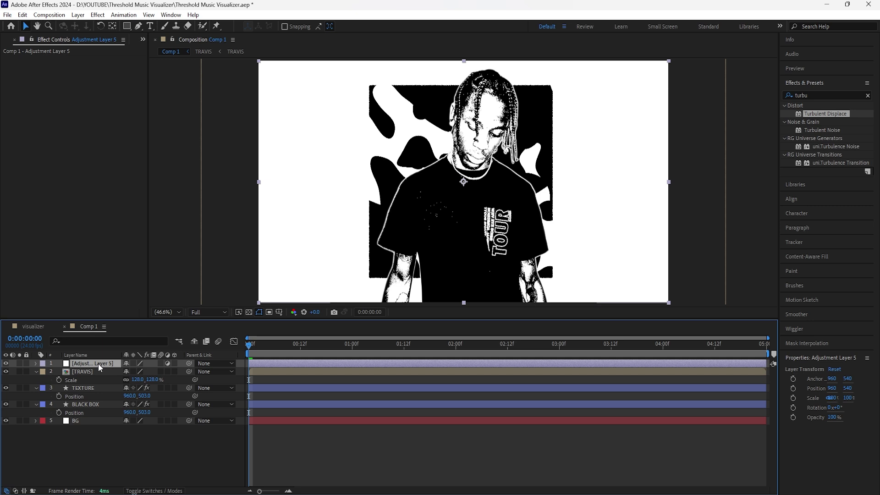
left_click(867, 95)
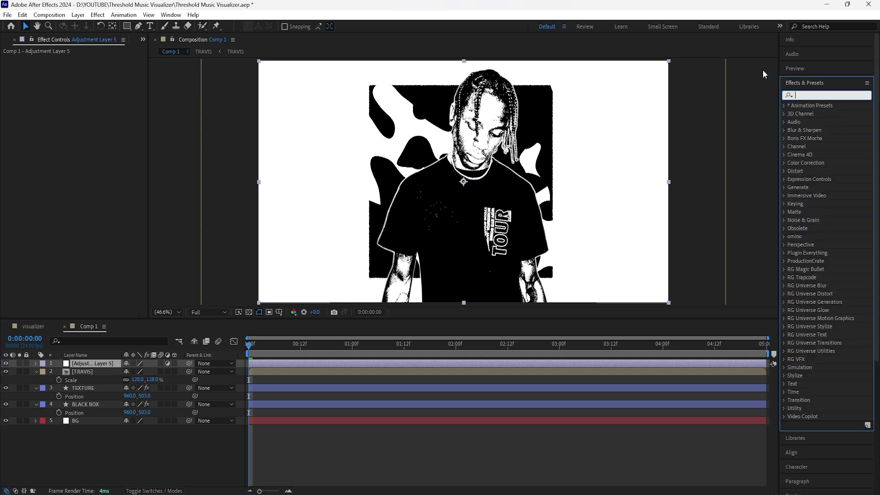
type("trans")
left_click_drag(824, 203, 114, 229)
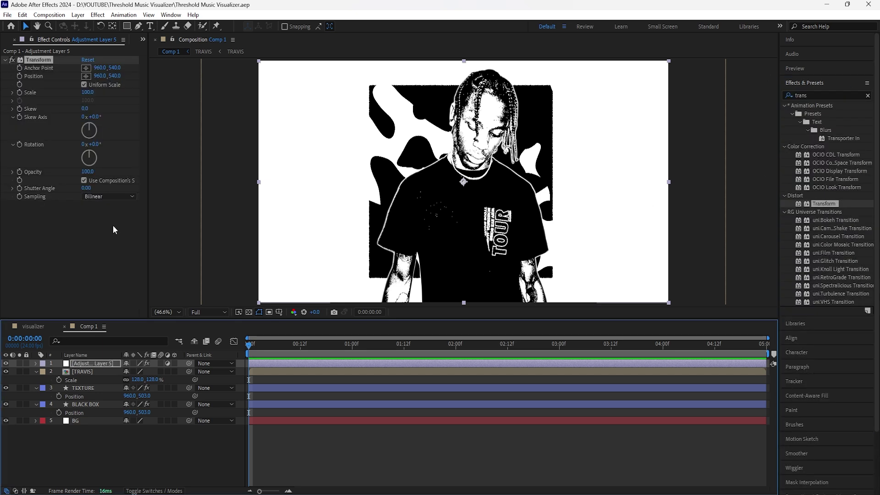
- Frame the face close-up at the start with Transform Scale 279 and Position 705,1245
left_click_drag(87, 92, 168, 93)
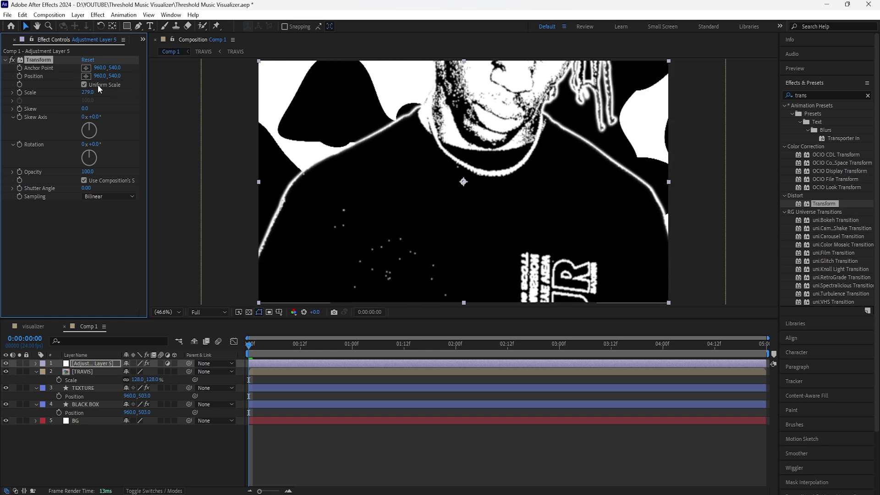
left_click_drag(115, 76, 387, 123)
left_click_drag(99, 76, 34, 86)
key("ctrl+apostrophe")
left_click_drag(115, 76, 65, 82)
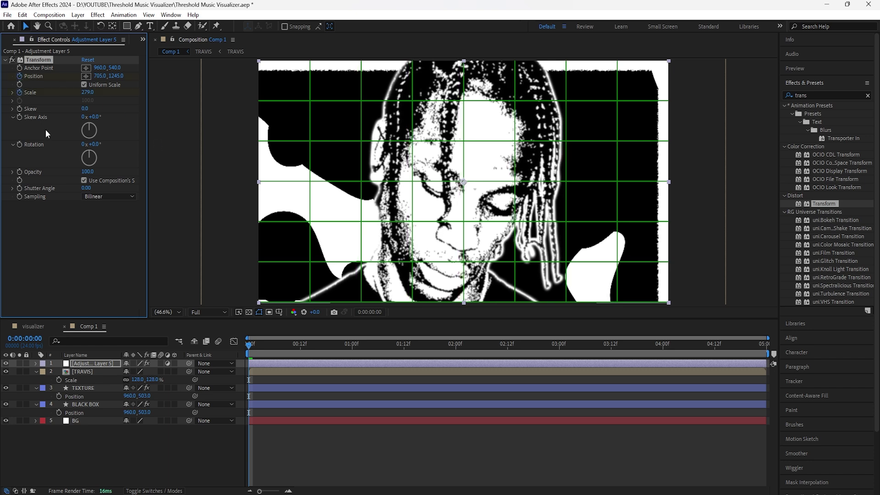
key("u")
- At 0:00:01:00 set Position 960,540 and Scale 100, and enable motion blur
key("shift+Page_Down")
key("shift+Page_Down")
key("Page_Down")
key("Page_Down")
key("Page_Down")
key("Page_Down")
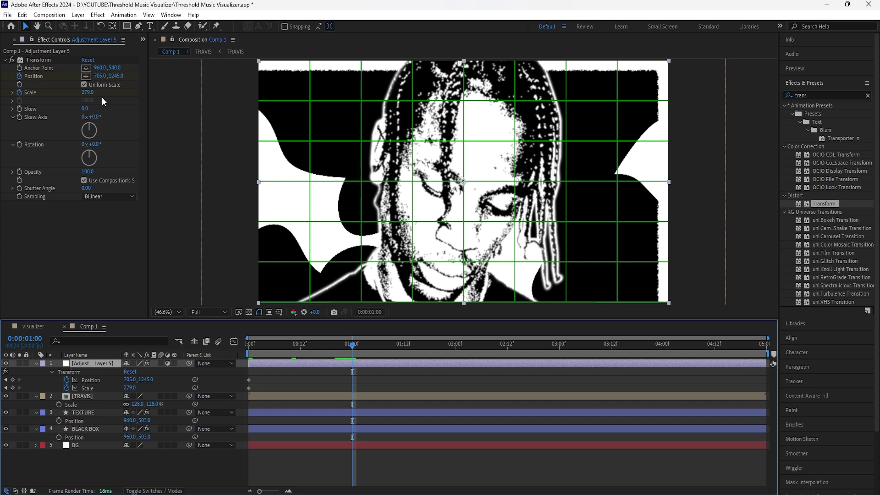
left_click(101, 76)
type("960")
key("Tab")
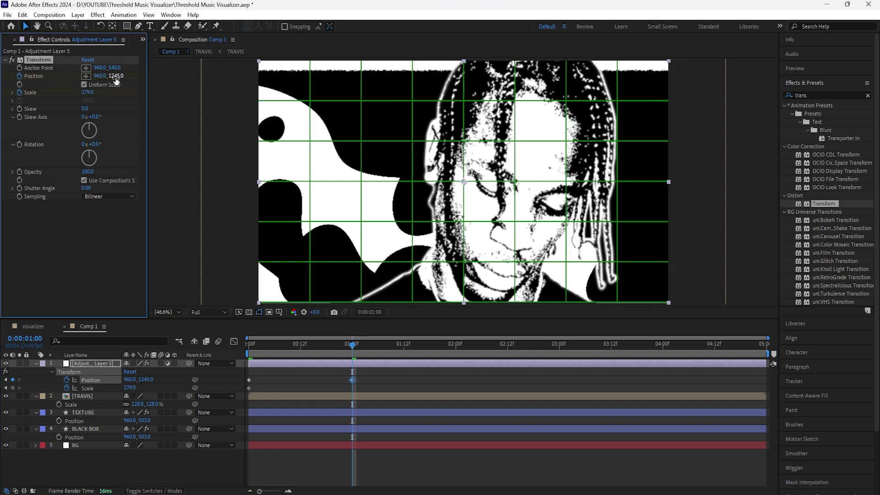
type("540")
key("Return")
left_click(88, 92)
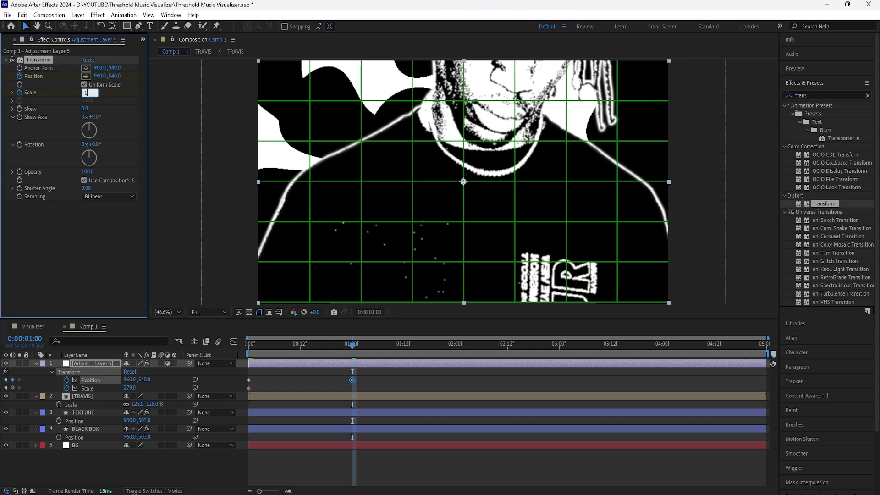
type("100")
key("Return")
left_click(160, 363)
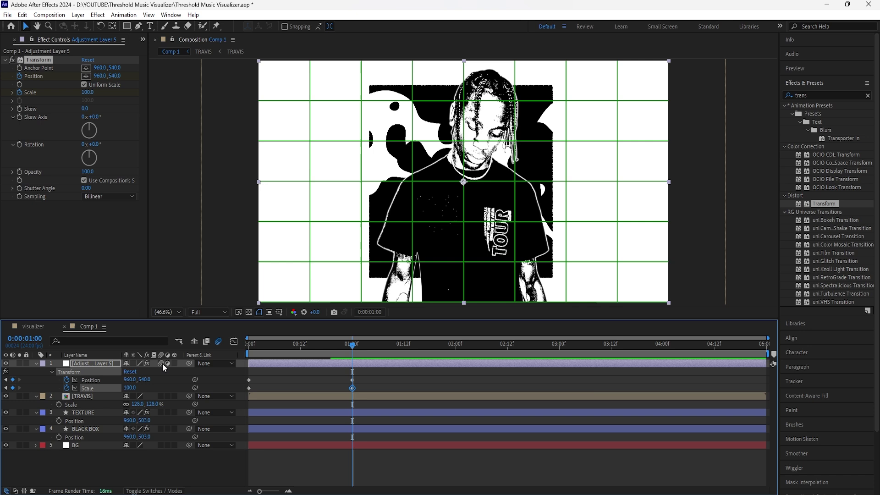
left_click_drag(361, 376, 246, 391)
- Easy Ease the zoom keyframes and steepen the Position and Scale speed curves
right_click(352, 385)
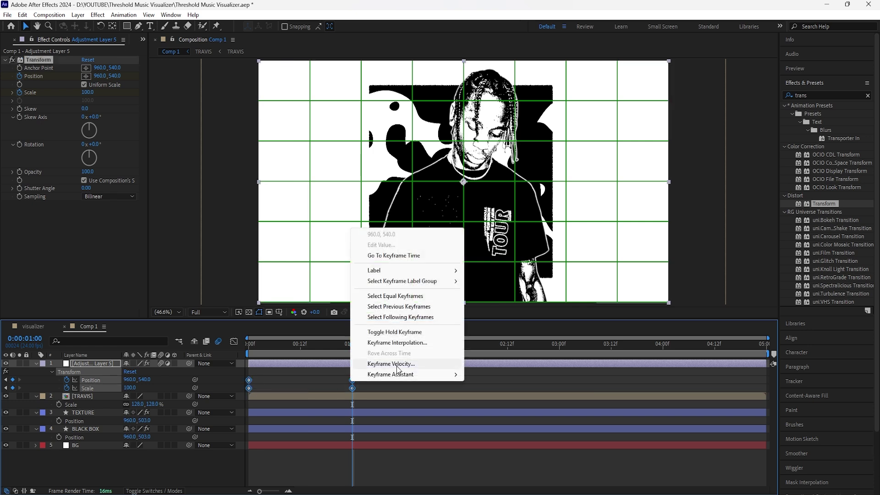
mouse_move(395, 372)
left_click(485, 390)
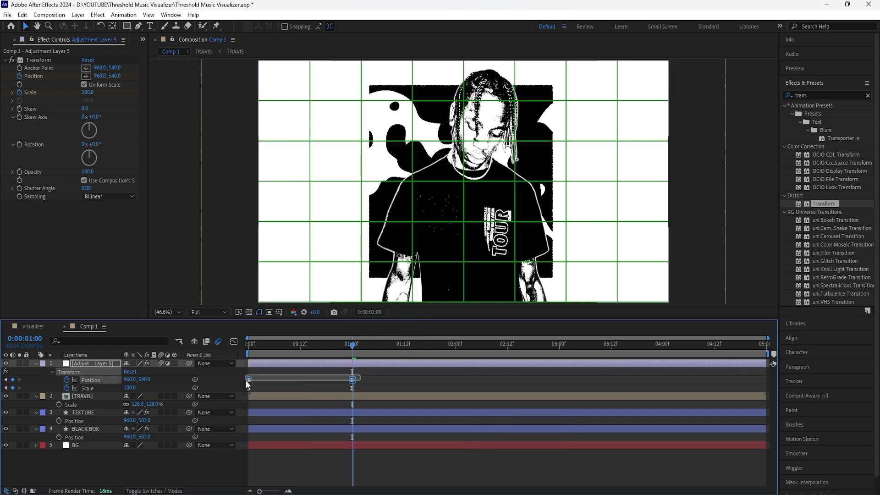
left_click(115, 380)
left_click(234, 341)
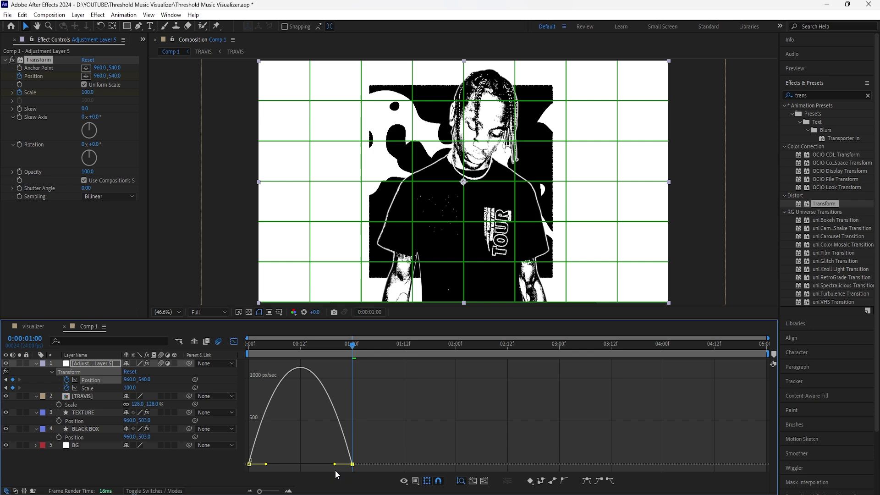
left_click_drag(334, 464, 295, 466)
key("shift+F3")
left_click(98, 389)
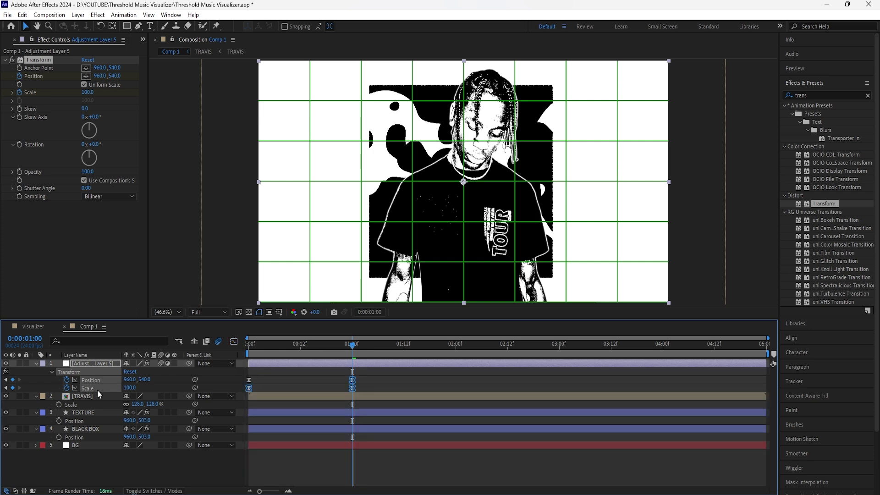
key("shift+F3")
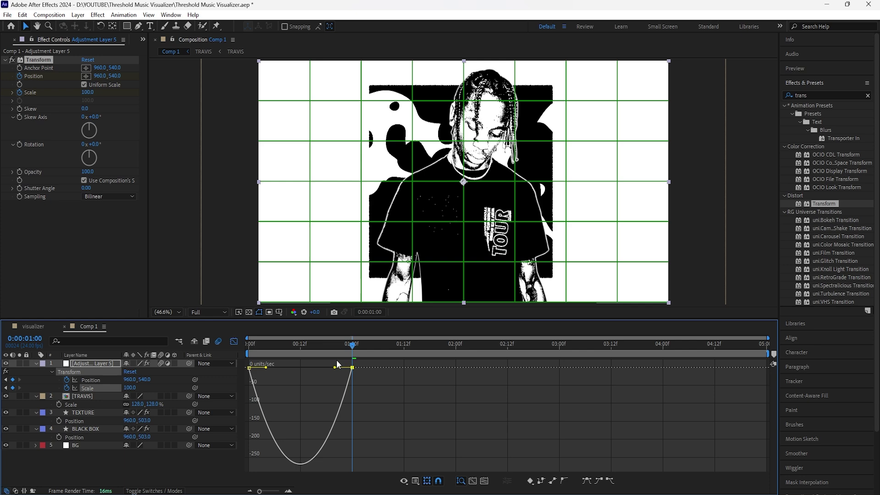
left_click_drag(340, 367, 326, 352)
key("shift+F3")
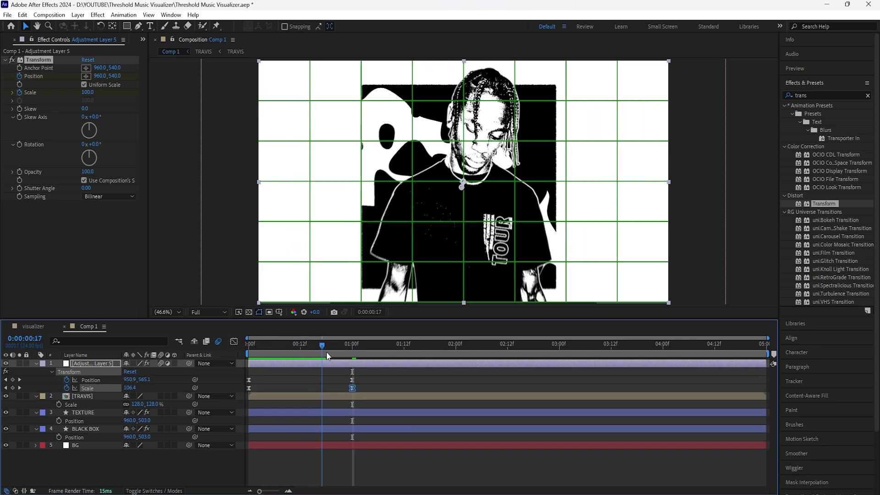
- Turn off the proportional grid, preview the zoom, and park at one second
left_click(280, 312)
left_click(293, 333)
key("Home")
key("space")
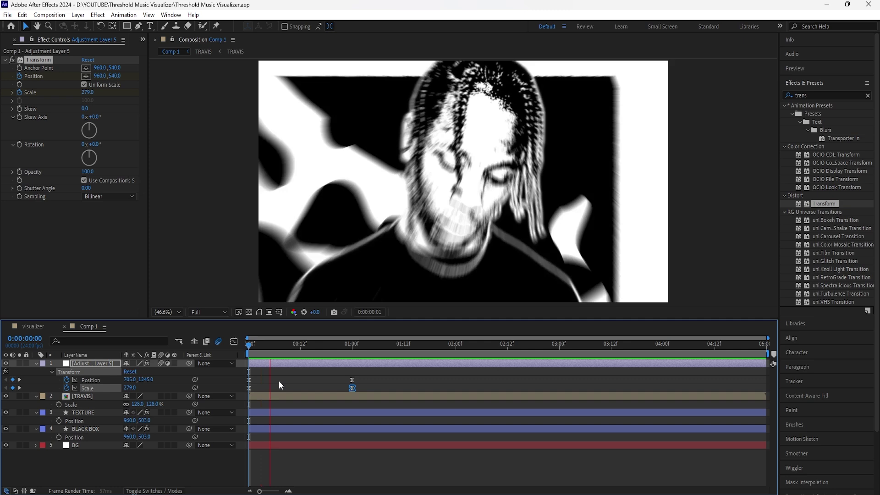
left_click(357, 351)
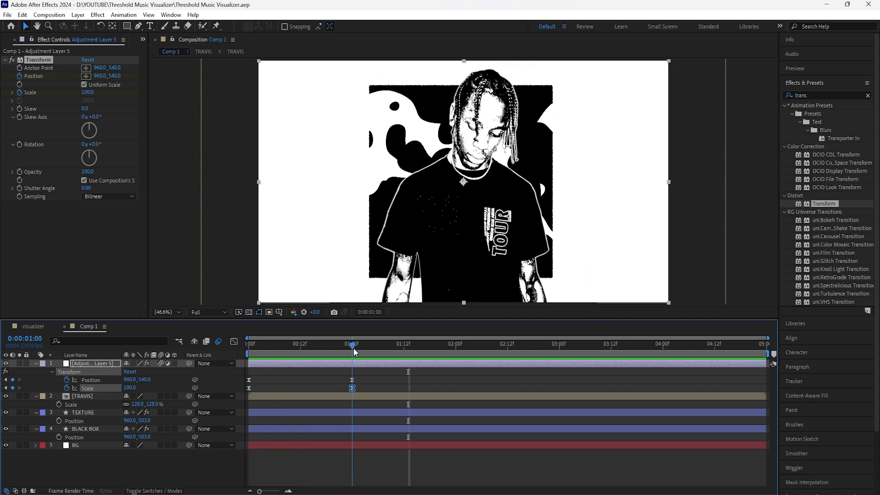
left_click_drag(357, 351, 353, 351)
left_click(101, 364)
- Set Fractal Noise to Overlay blending with Contrast 165 and Brightness -40
left_click(108, 312)
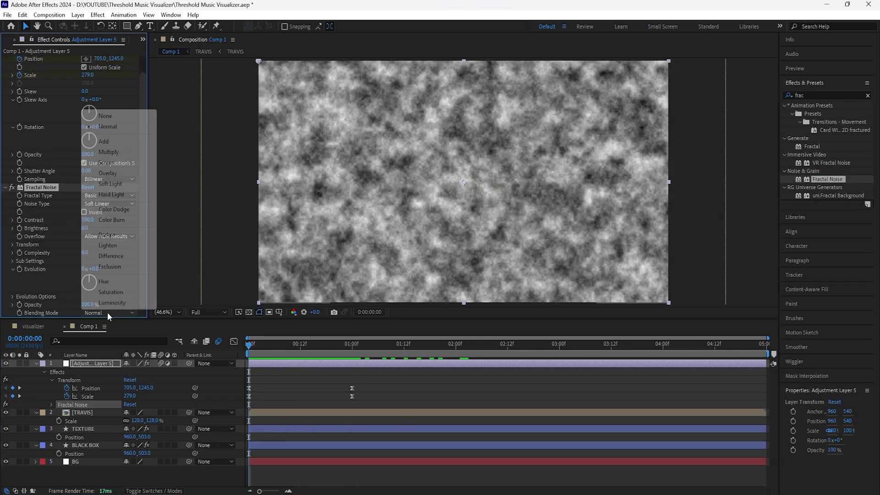
left_click(126, 172)
left_click_drag(87, 220, 117, 225)
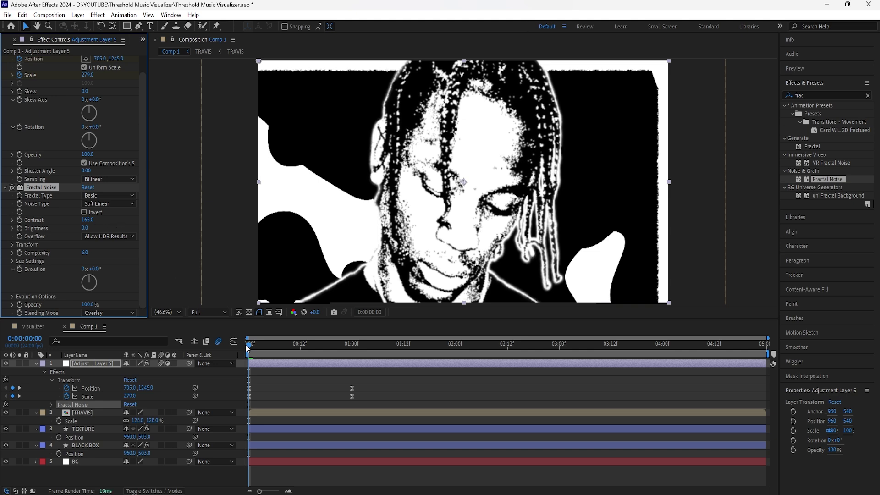
left_click_drag(248, 348, 413, 345)
left_click_drag(85, 228, 73, 229)
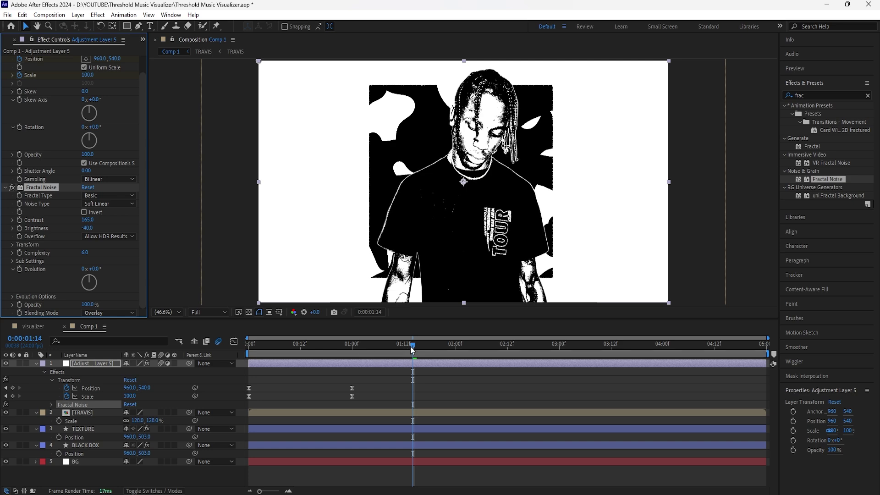
left_click_drag(412, 350, 248, 345)
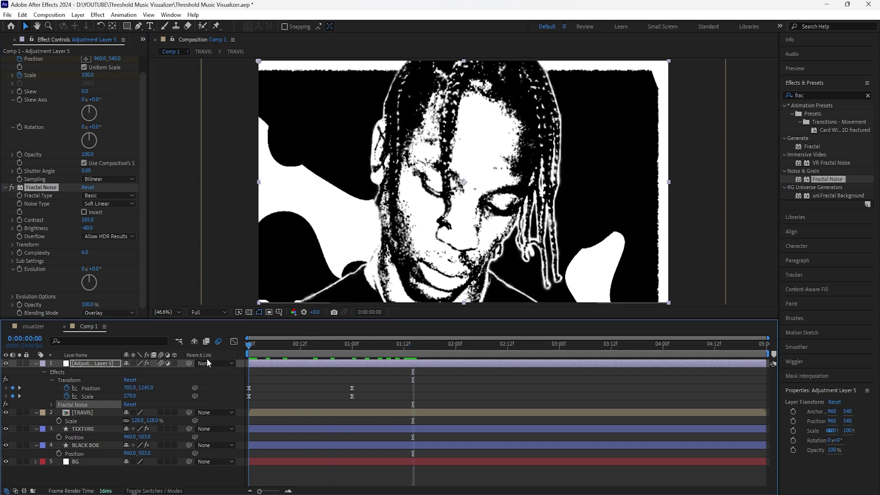
- Keyframe Fractal Noise Evolution at 0 at the start and 6 revolutions on the last frame
left_click(20, 271)
left_click(97, 361)
key("u")
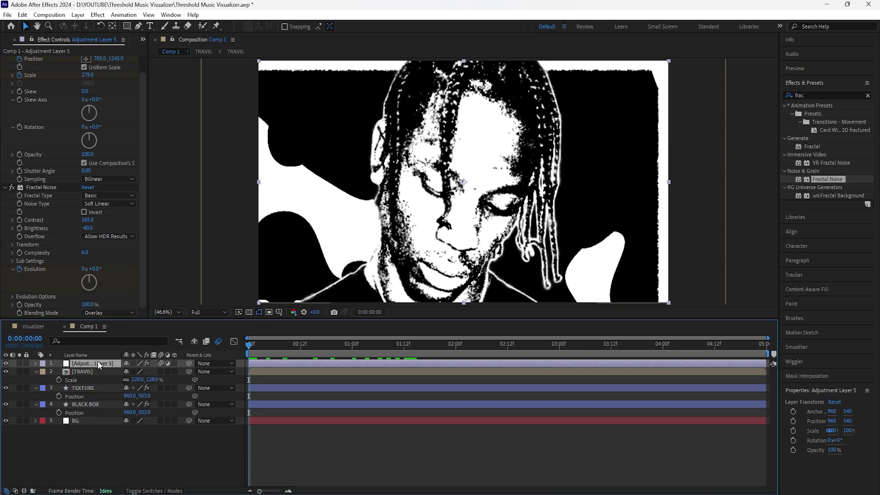
key("u")
left_click_drag(256, 353, 762, 351)
left_click(84, 269)
type("8")
key("Return")
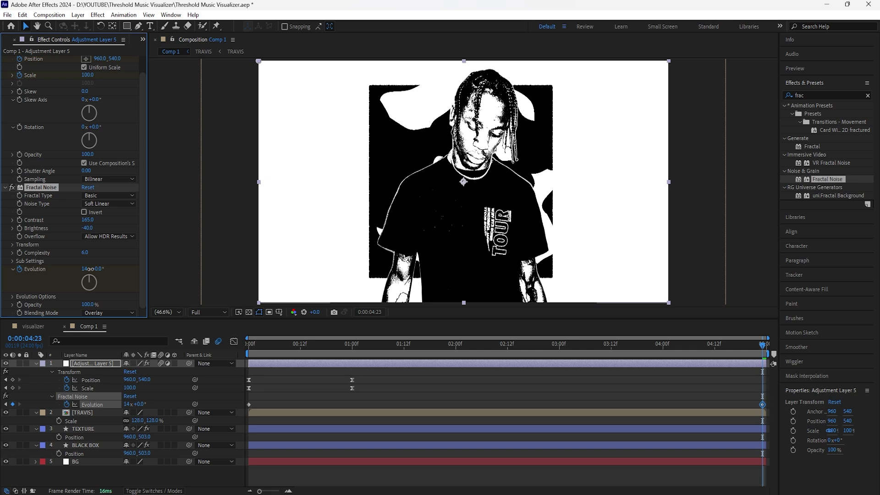
left_click(88, 269)
type("6")
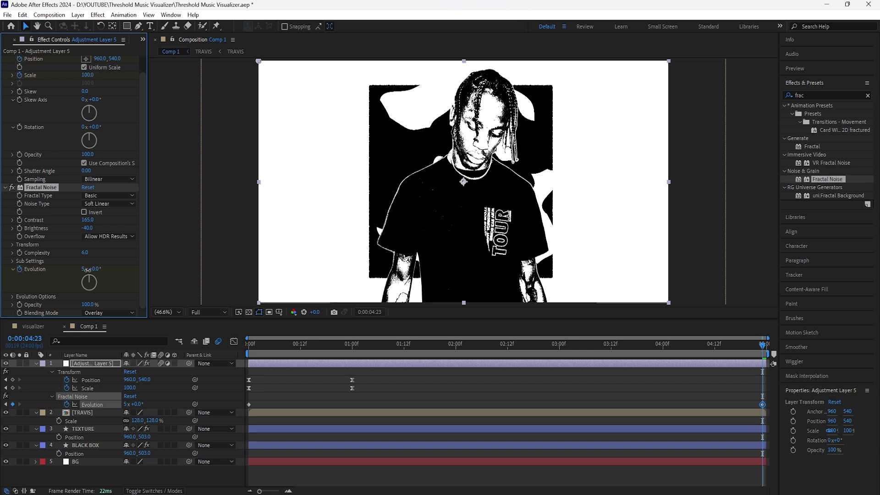
key("Return")
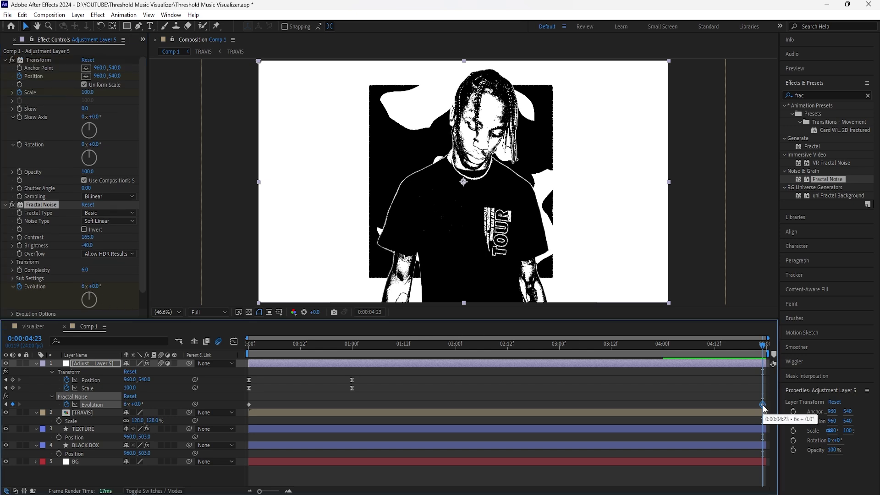
- Easy Ease the Evolution keyframes, preview, and stop the playhead at 2:16
left_click_drag(764, 405, 767, 405)
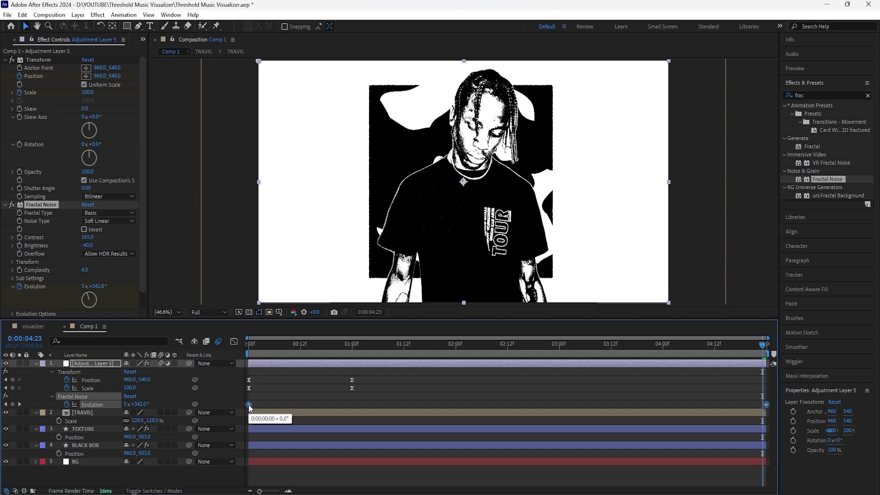
right_click(249, 404)
mouse_move(282, 402)
left_click(389, 424)
key("space")
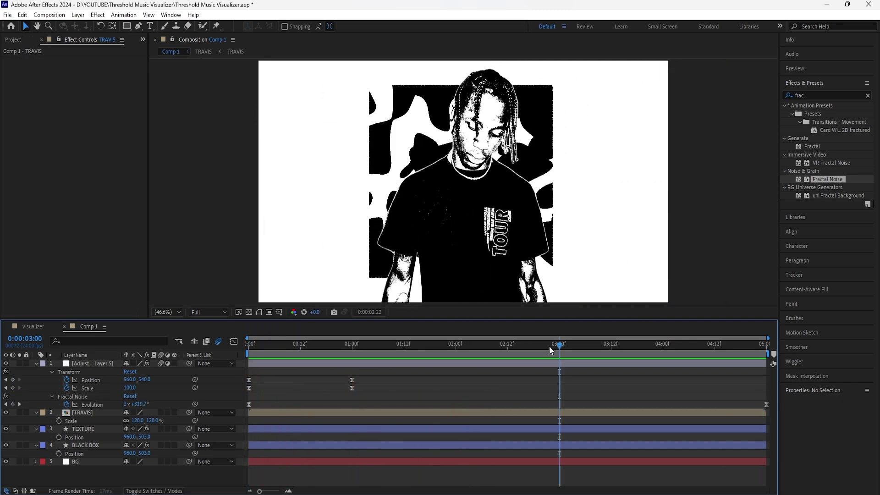
left_click(529, 345)
key("Page_Up")
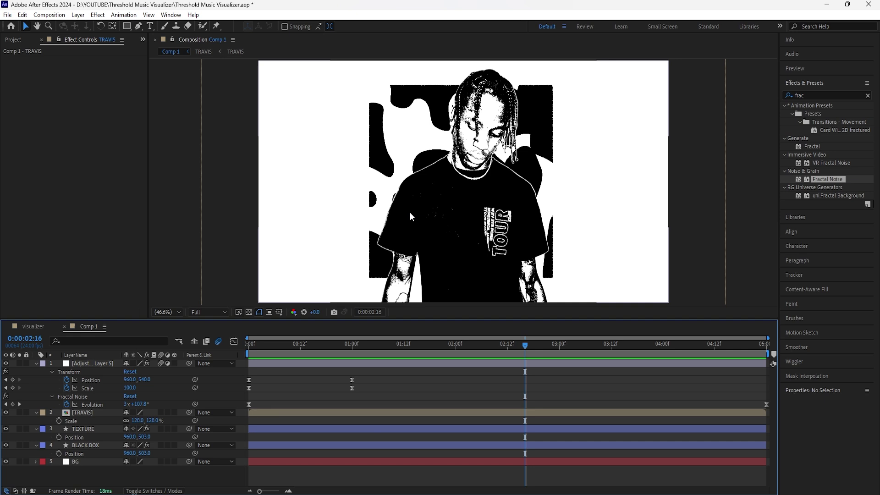
- Freeze the TRAVIS layer on its 0:00:02:16 frame and preview the composition
left_click(87, 413)
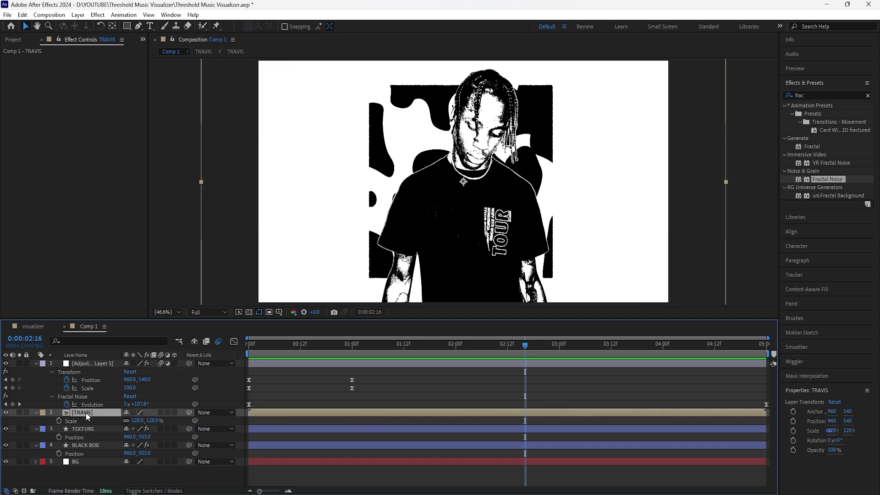
right_click(86, 412)
mouse_move(175, 177)
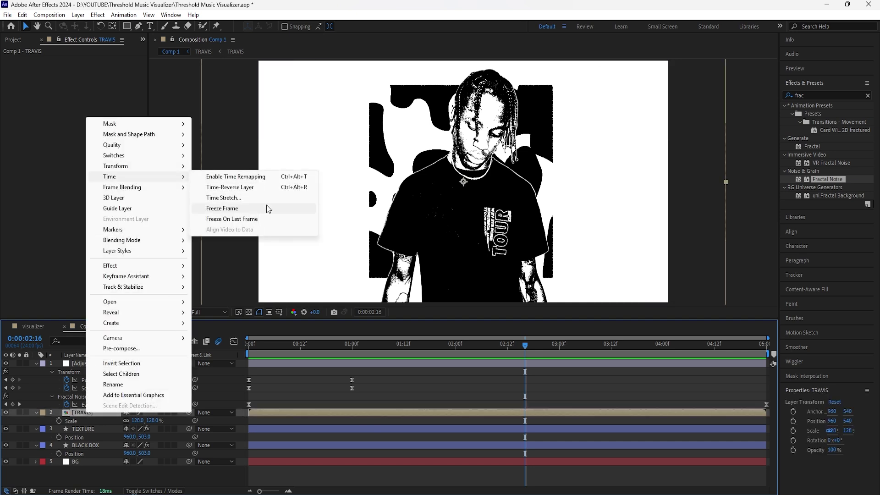
left_click(243, 209)
key("space")
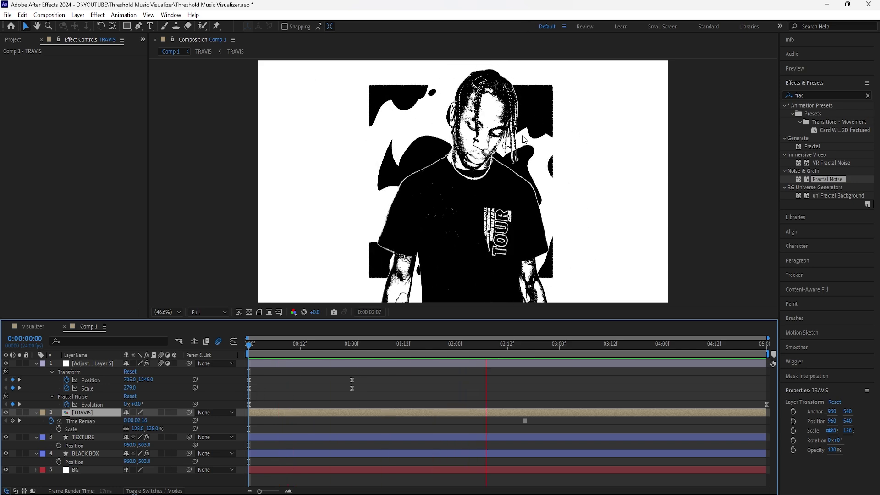
left_click(97, 389)
key("k")
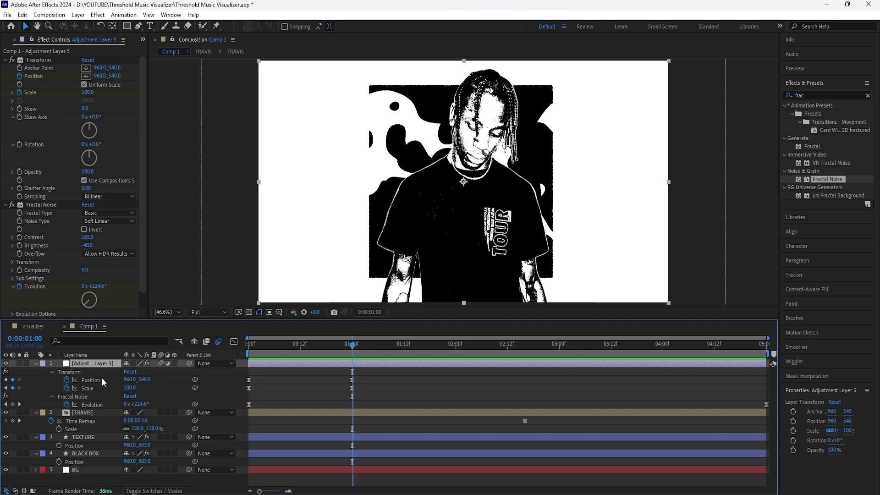
- On the last frame, raise Adjustment Layer 5's Scale to 122 and preview the push-in
left_click_drag(353, 353, 764, 373)
left_click_drag(131, 388, 140, 388)
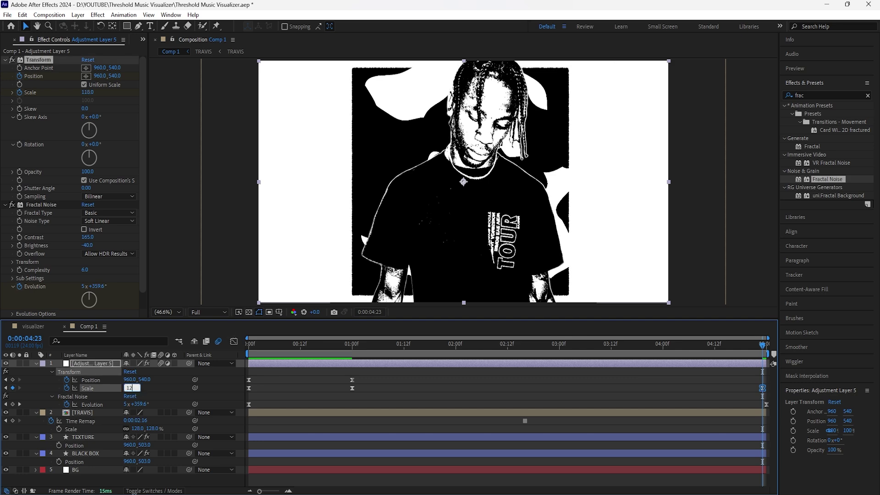
key("space")
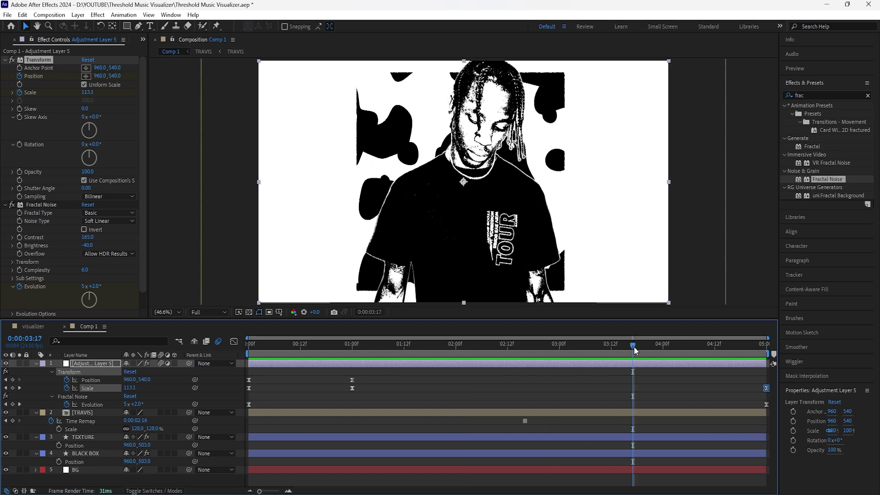
key("space")
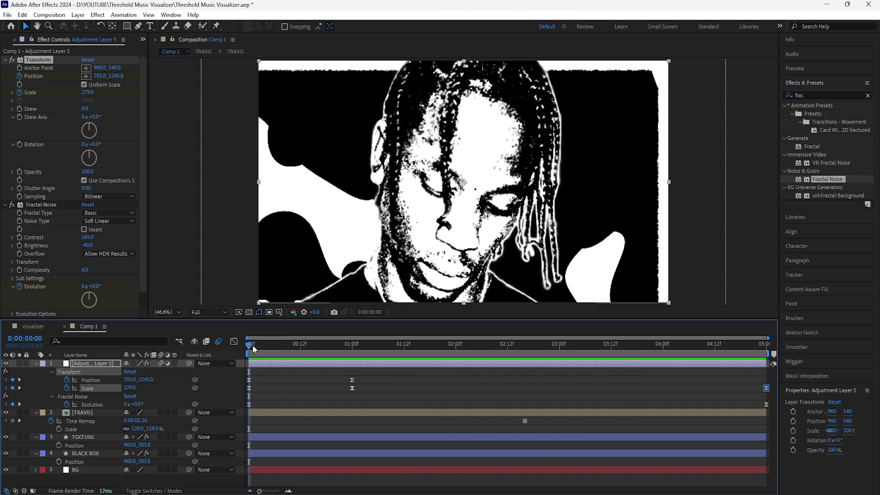
- Create Null 2 and parent TEXTURE and BLACK BOX to it
left_click(97, 436)
right_click(163, 479)
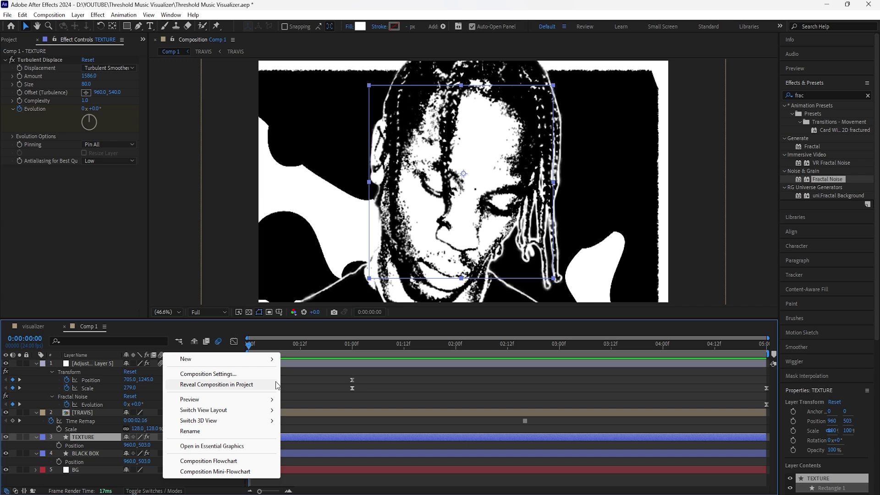
left_click(302, 408)
left_click(92, 446)
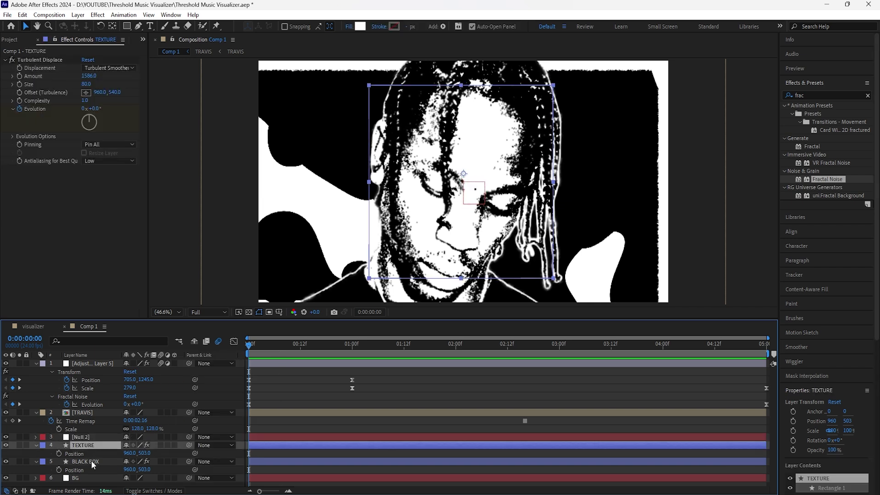
left_click(92, 460, "ctrl")
left_click_drag(188, 445, 244, 444)
left_click(95, 438)
- Keyframe Null 2's Scale at 301% at the start and 100% at about 1:10
key("s")
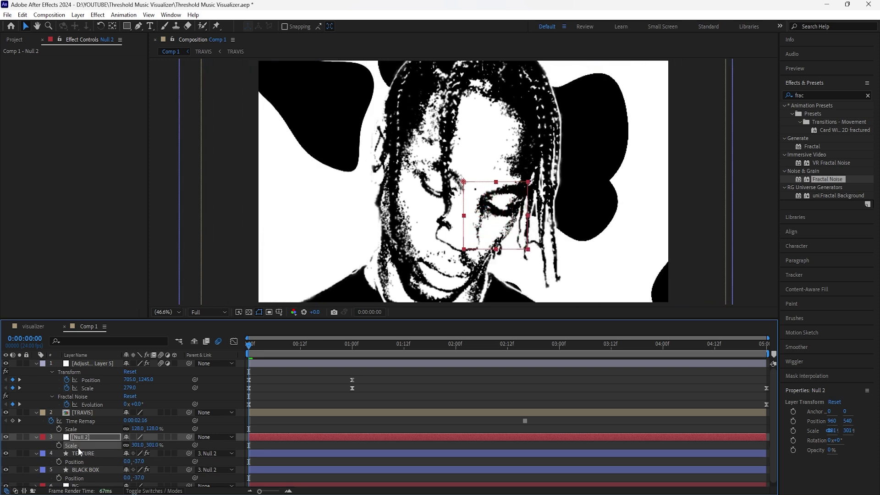
left_click(61, 446)
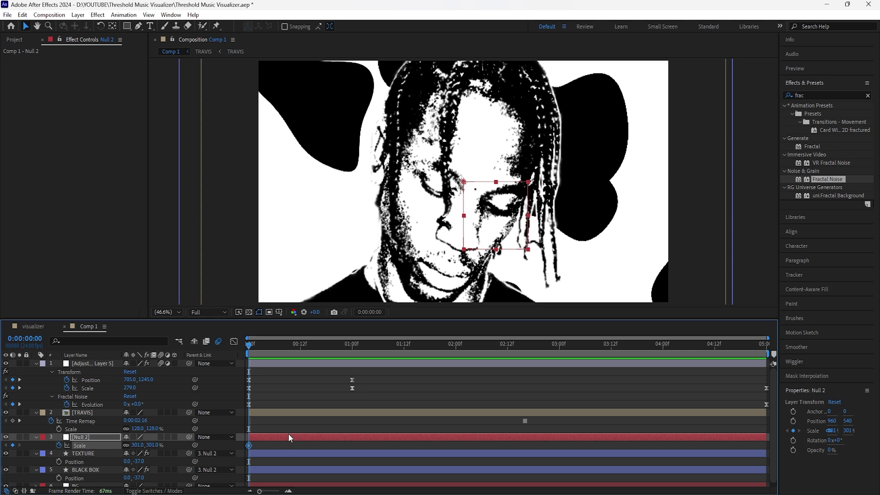
key("space")
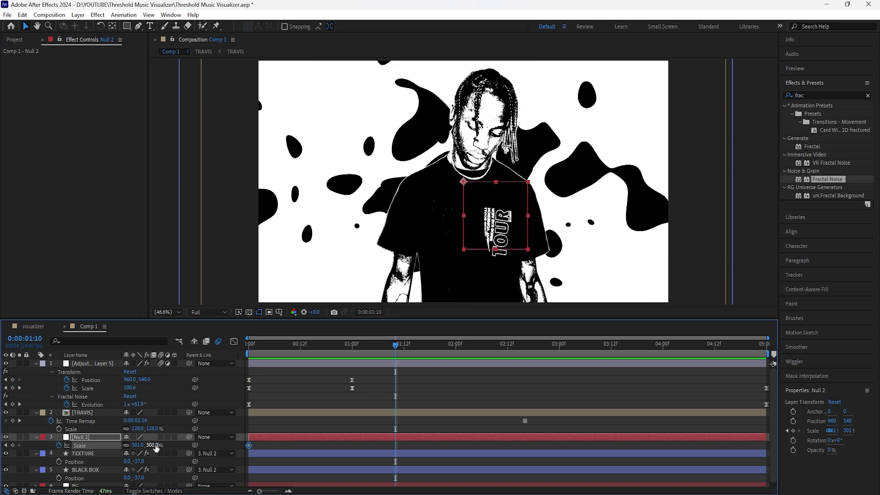
left_click(155, 445)
type("100")
key("Return")
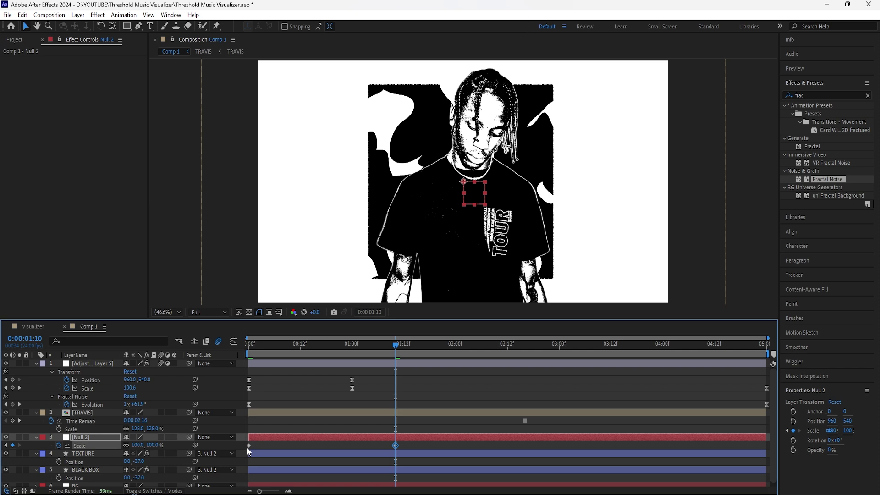
- Easy Ease Null 2's Scale keyframes and strengthen the ease into the end keyframe
right_click(248, 444)
left_click(278, 444)
key("shift+F3")
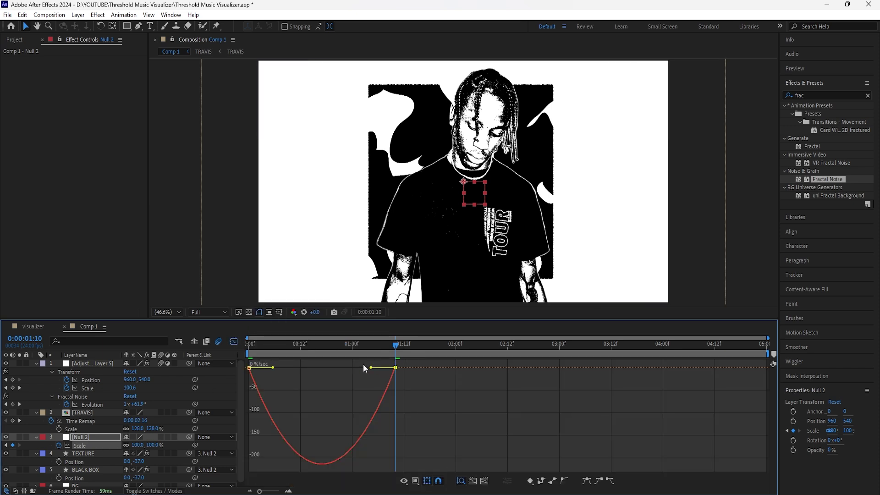
left_click_drag(372, 370, 322, 371)
left_click(234, 341)
left_click(95, 453)
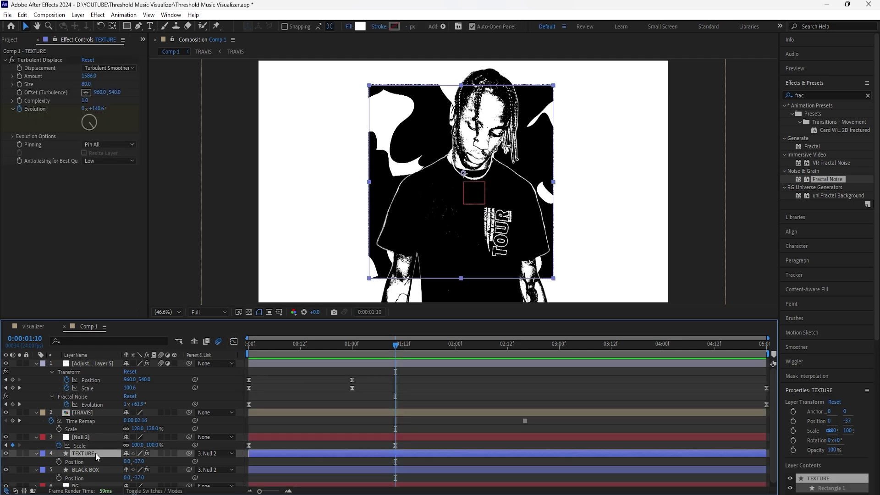
- Preview the composition, then reveal only the keyframed properties of all six layers
left_click(100, 469, "shift")
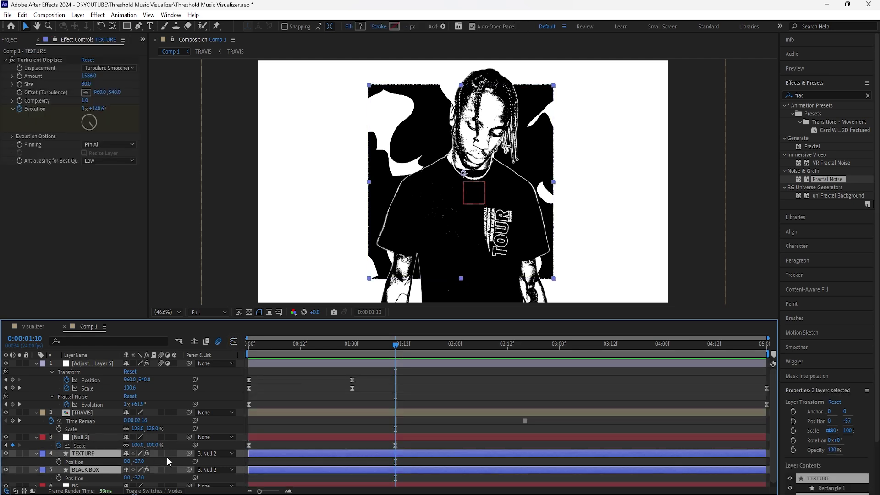
key("space")
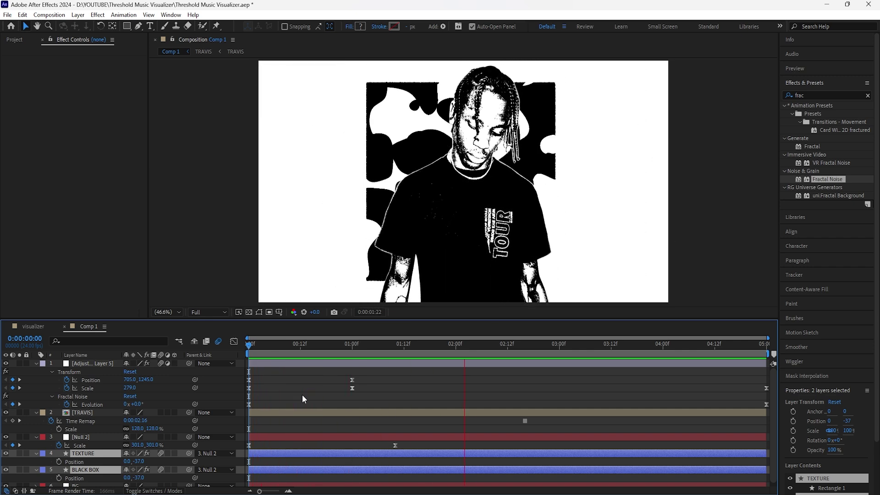
key("space")
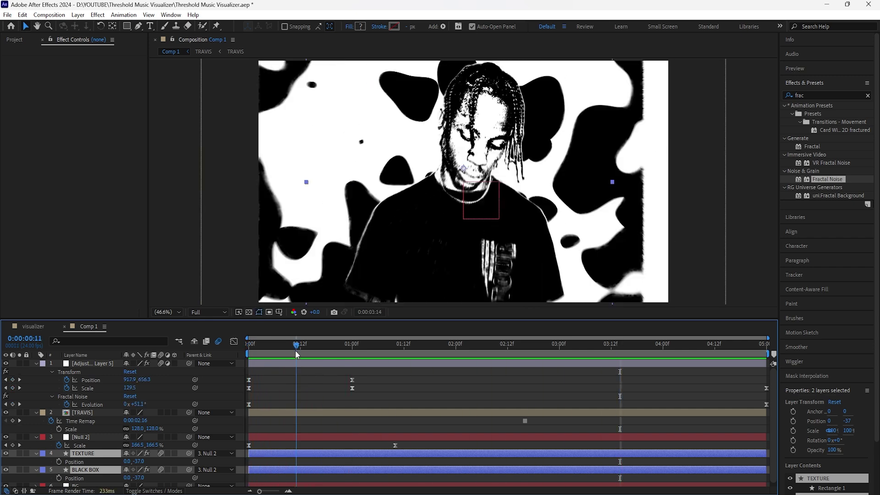
left_click(94, 365)
scroll(93, 439, "down", 1)
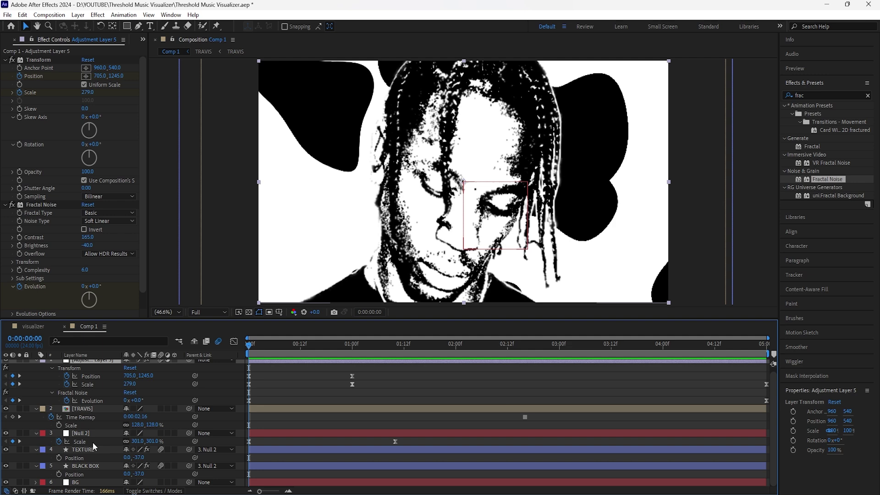
left_click(91, 482, "shift")
key("u")
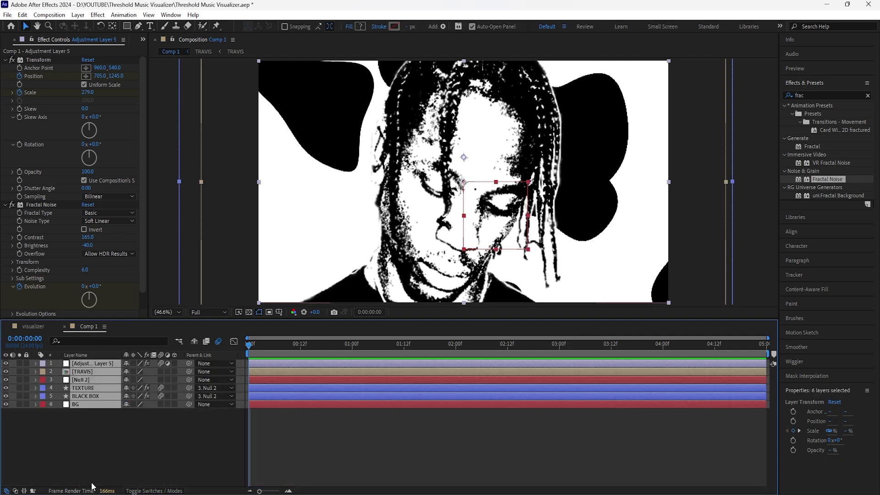
key("u")
key("space")
- Drag all layers and their first zoom and noise keyframes to the very beginning, previewing the result
key("ctrl+a")
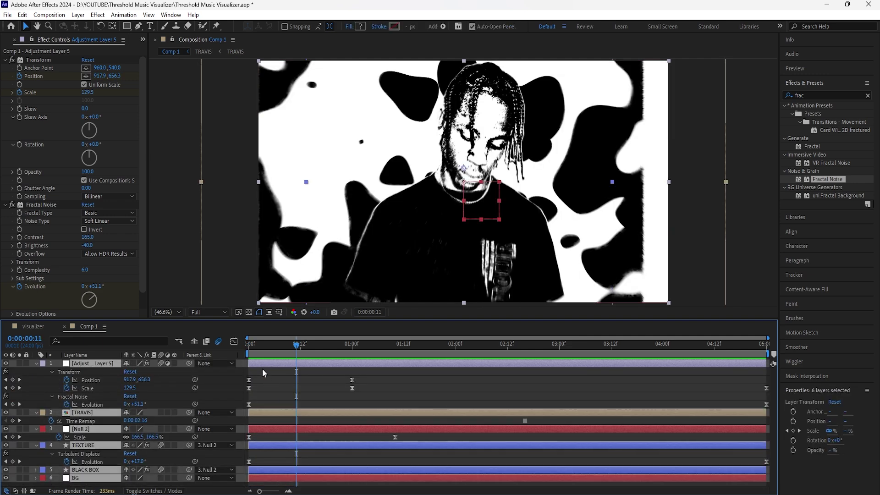
left_click_drag(260, 365, 251, 467)
key("space")
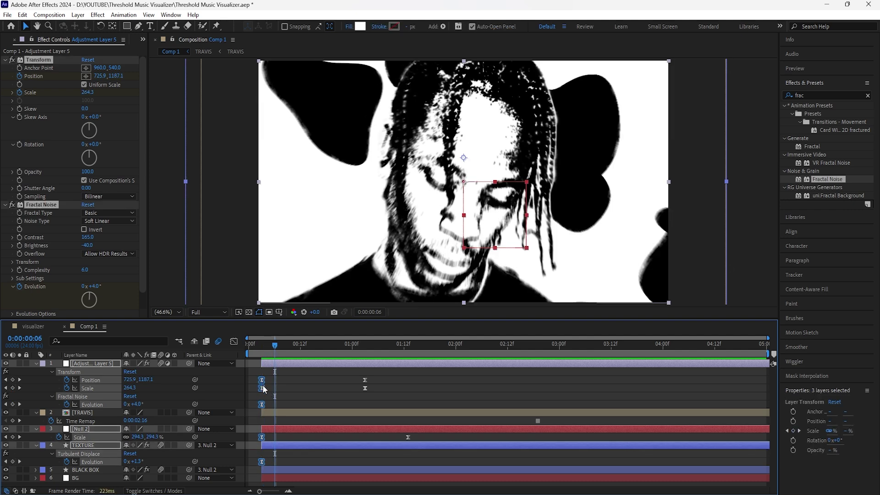
key("space")
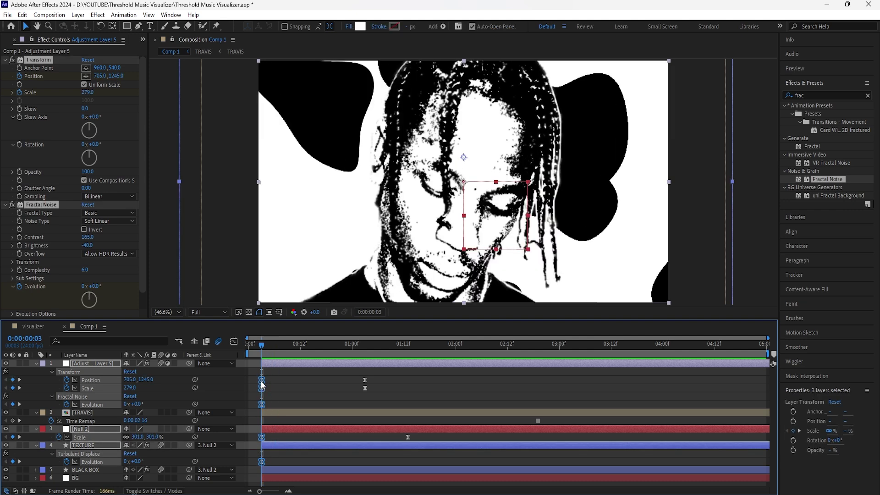
left_click_drag(262, 385, 249, 385)
key("space")
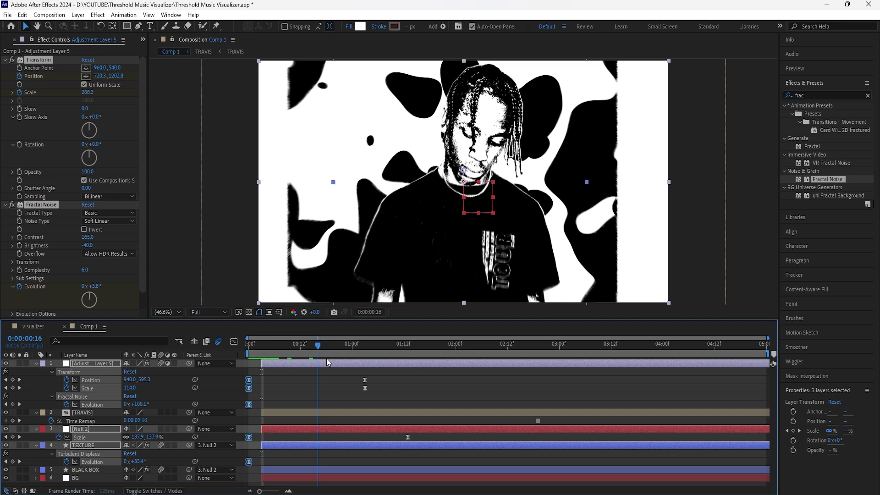
key("space")
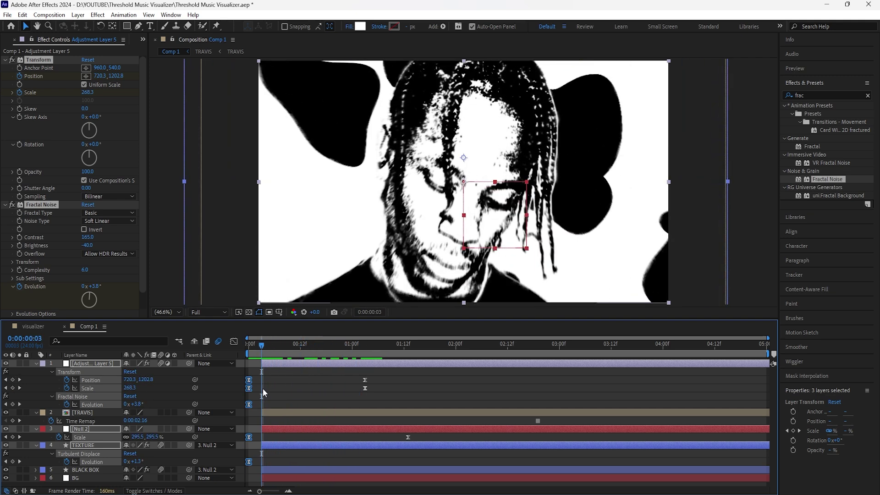
- Move all six layer bars back to start at 0:00 and deselect them
left_click(346, 389)
key("ctrl+a")
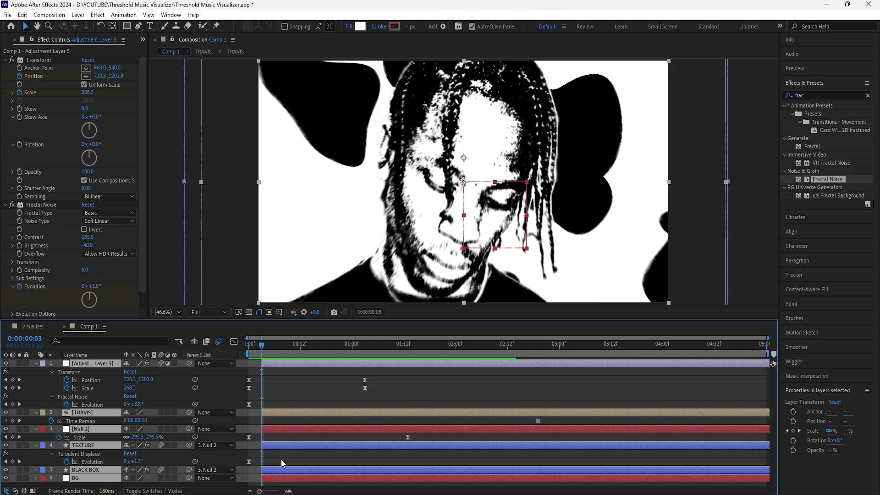
key("Home")
left_click_drag(274, 364, 263, 366)
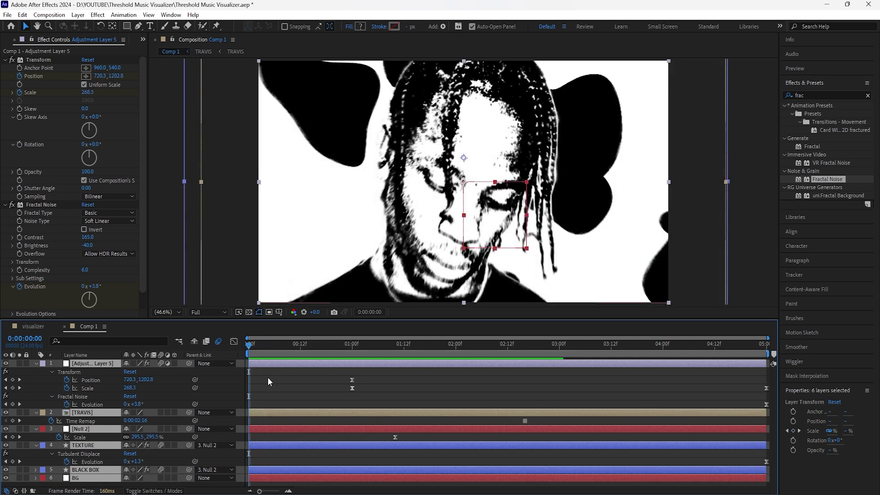
left_click(273, 379)
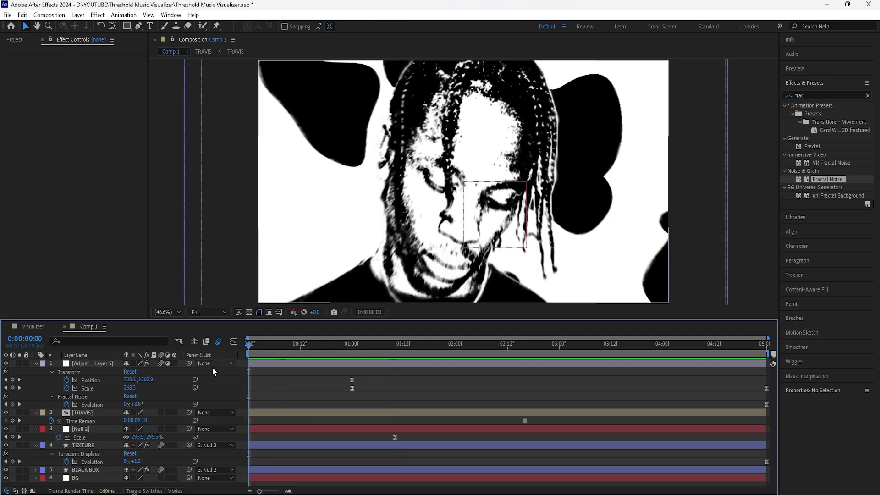
- Add an adjustment layer above the top layer with Wiggle-position at Amount 20
left_click(99, 365)
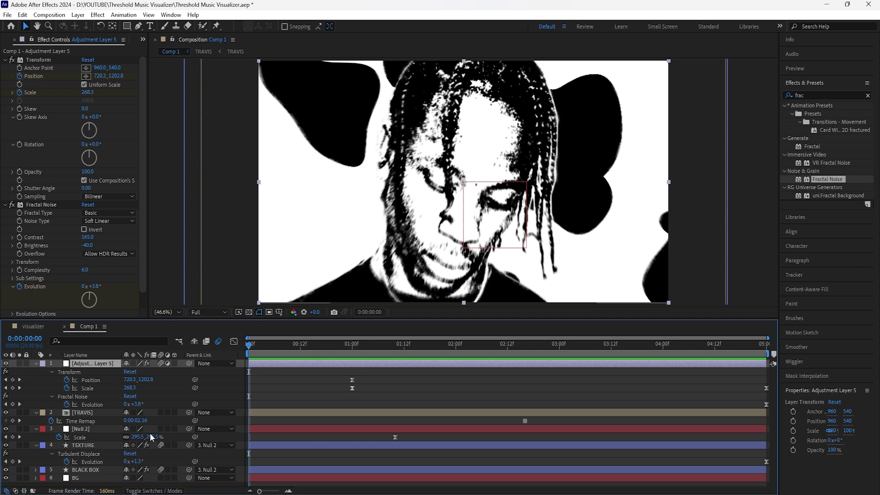
key("ctrl+alt+y")
left_click(88, 76)
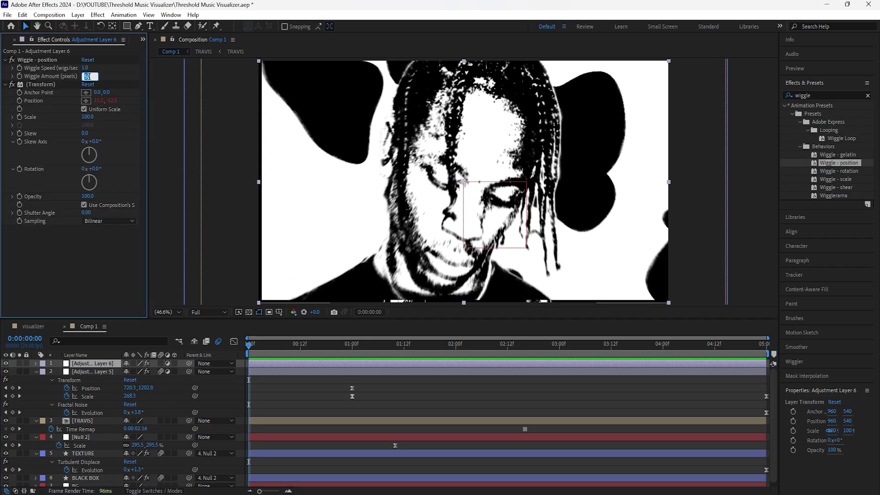
key("Return")
key("space")
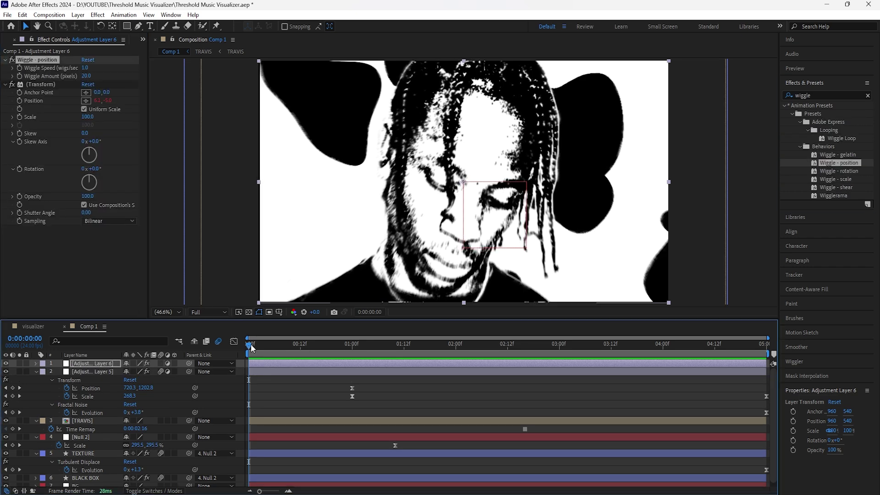
left_click(248, 315)
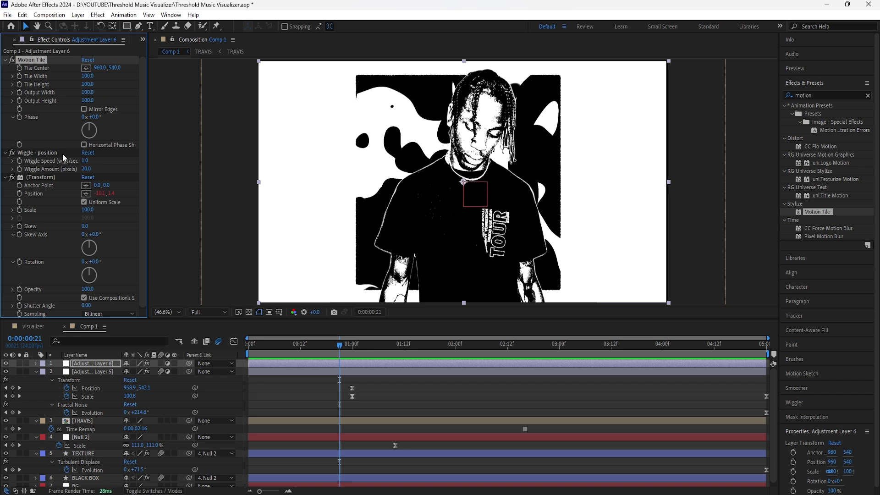
- Set Motion Tile output width and height to 200 with Mirror Edges enabled
left_click(88, 92)
type("200")
key("Return")
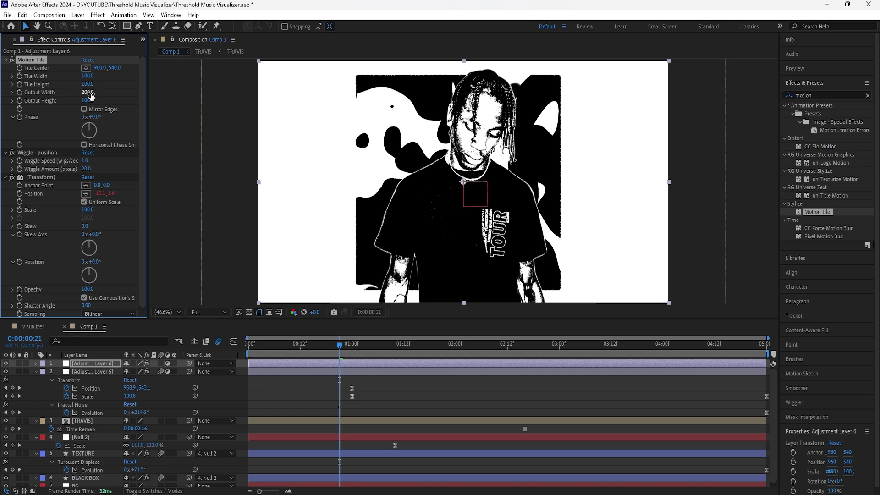
left_click(87, 100)
type("200")
key("Return")
left_click(84, 110)
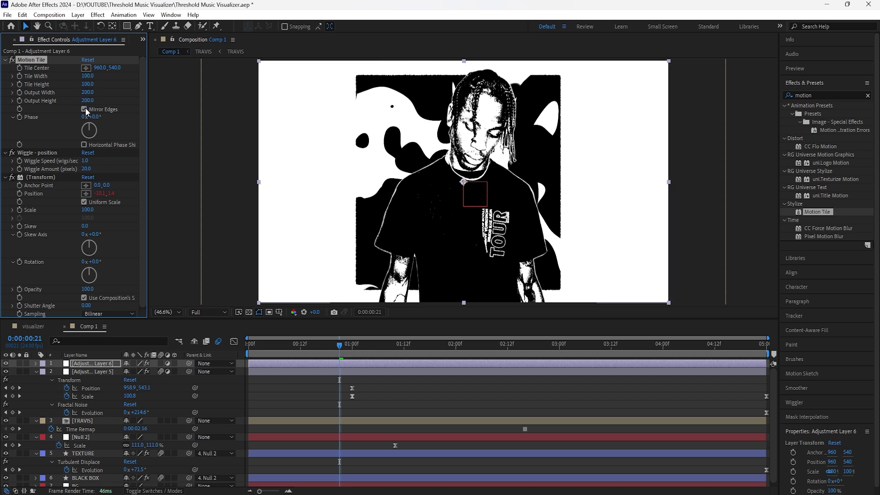
key("Home")
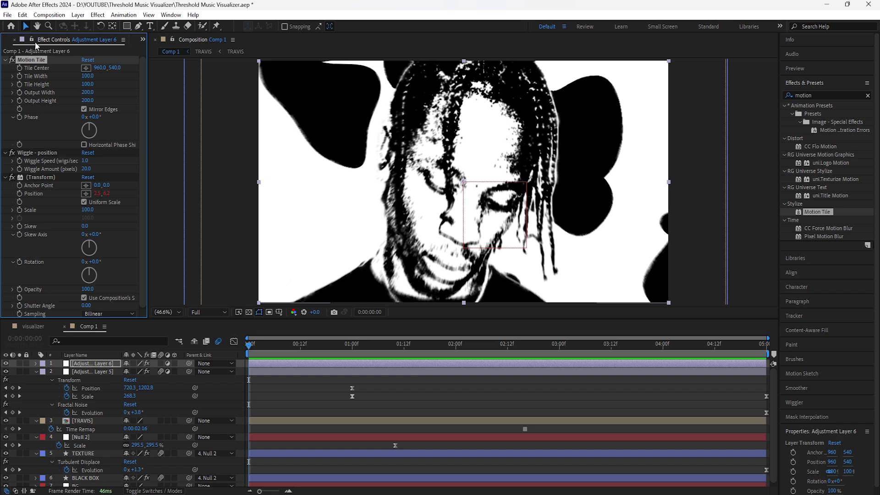
key("ctrl+0")
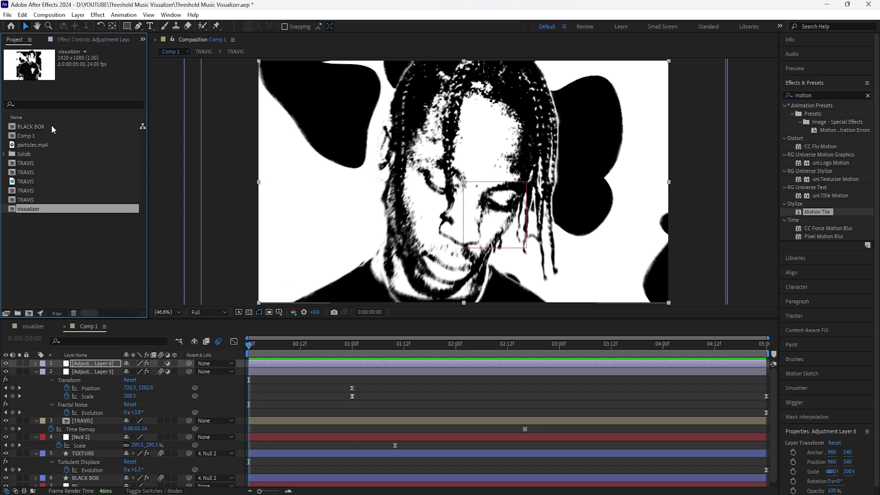
- Add particles.mp4 as the top layer and set its blend mode to Screen
left_click(40, 146)
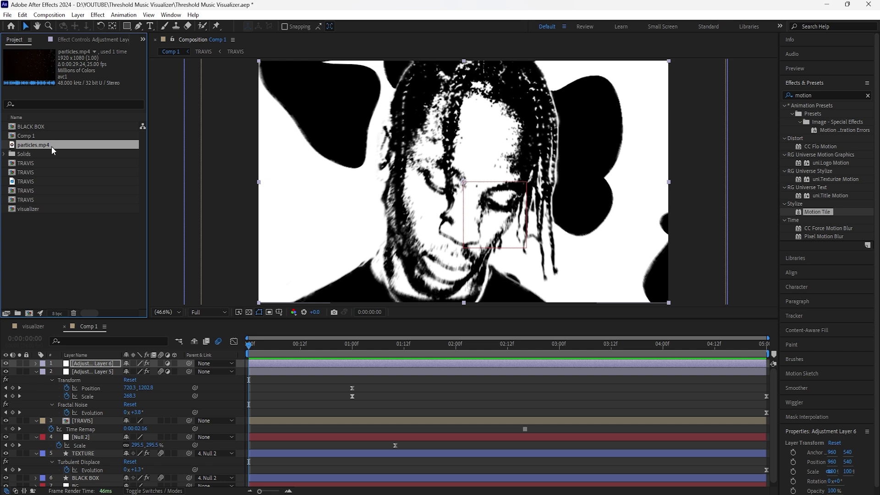
left_click_drag(51, 147, 95, 363)
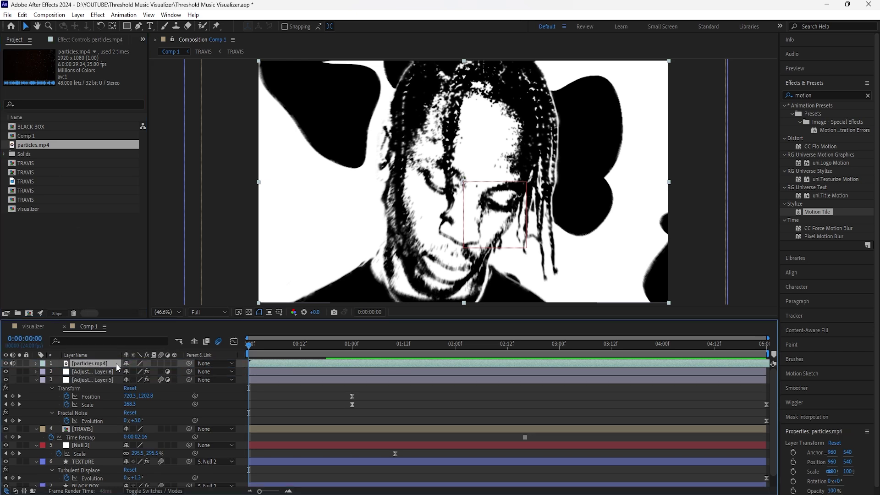
left_click(165, 491)
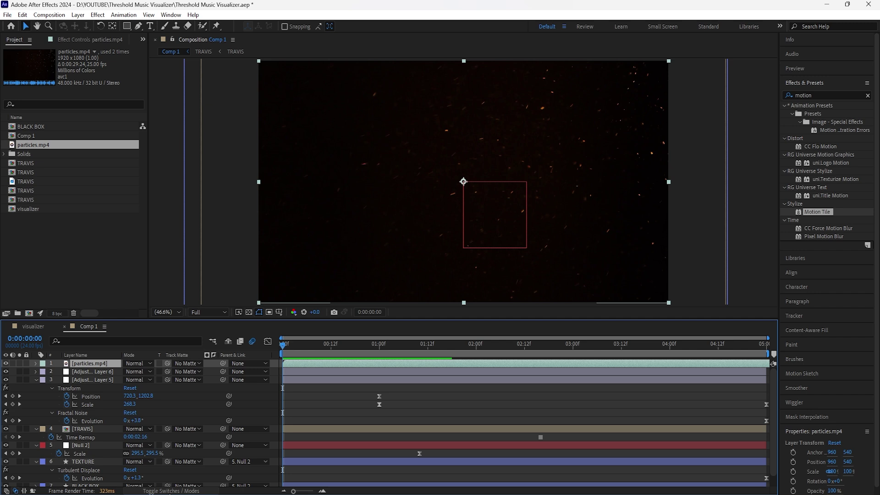
left_click(138, 363)
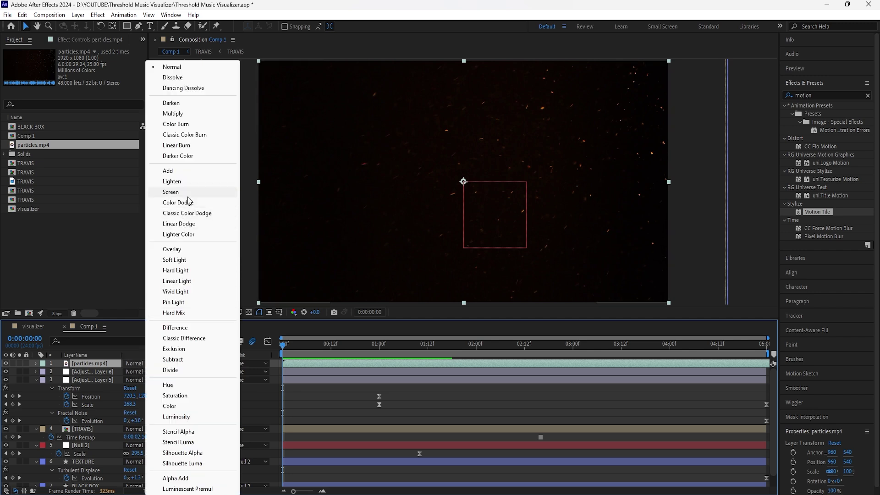
left_click(188, 195)
left_click(171, 491)
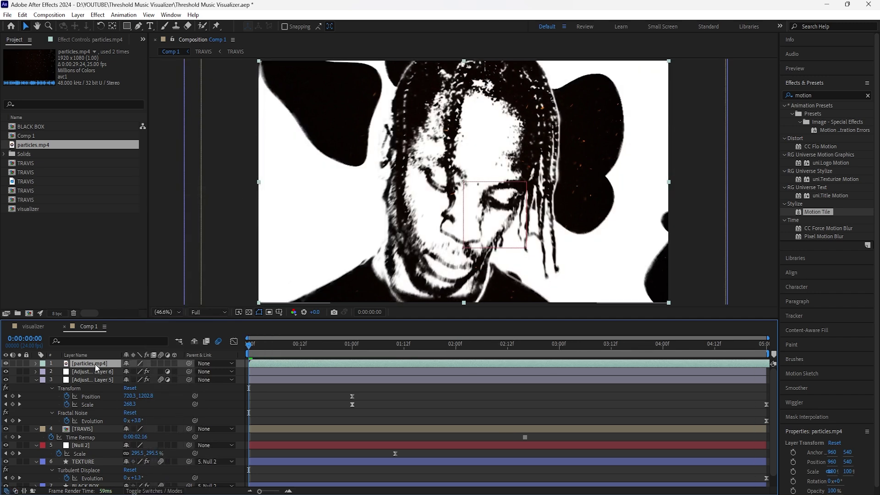
- Apply the Tint effect to particles.mp4 and preview the result
left_click(867, 95)
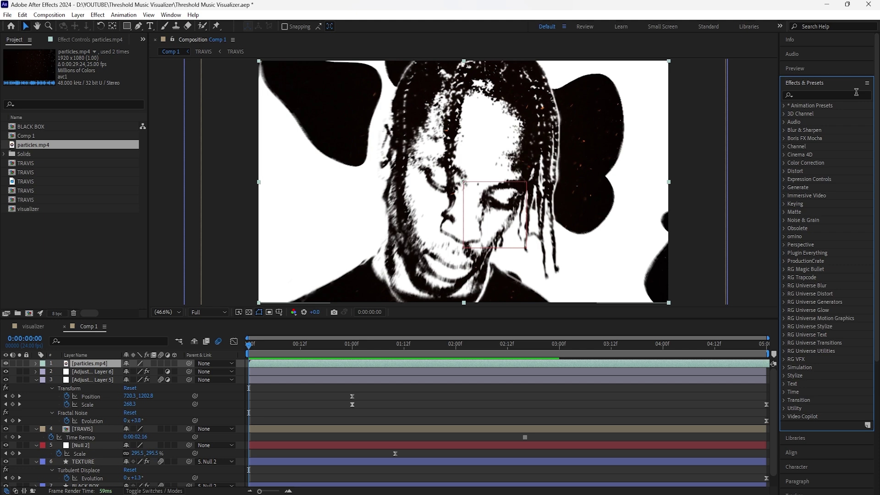
type("tint")
double_click(817, 147)
key("space")
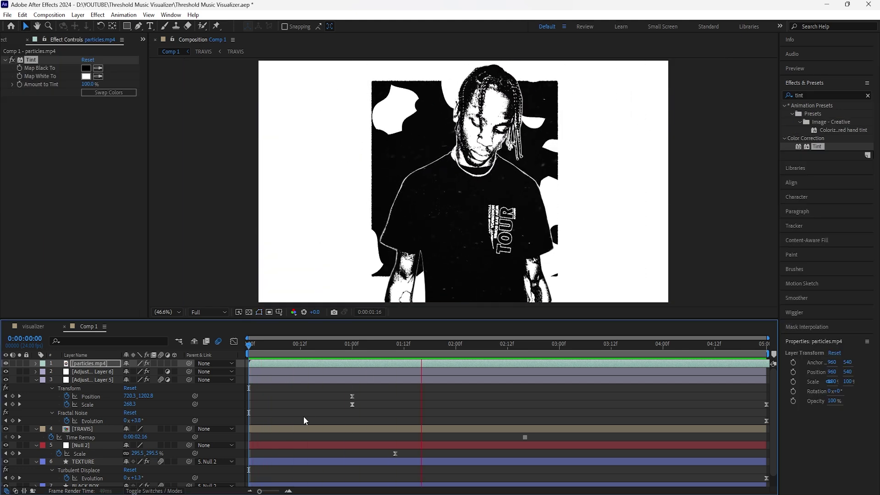
key("space")
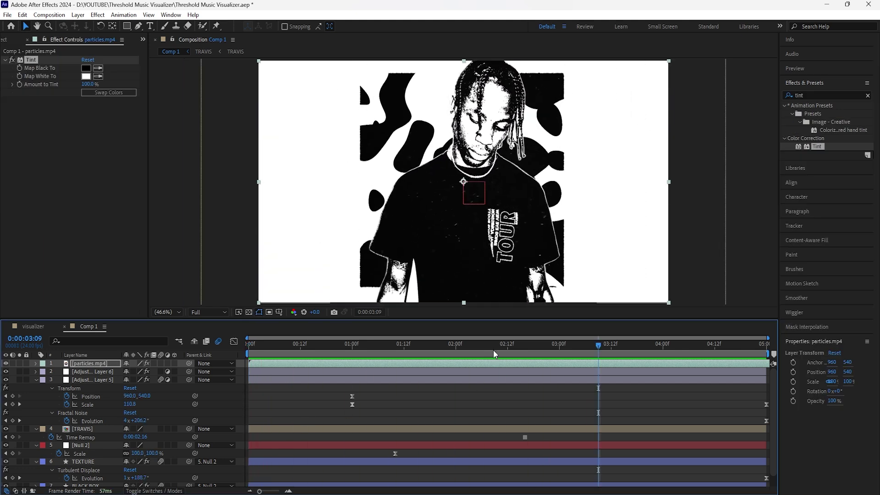
left_click(483, 351)
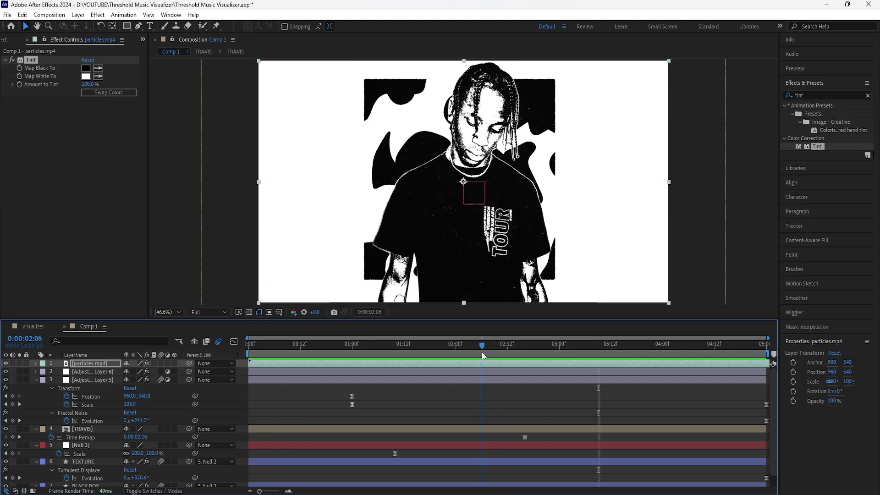
left_click(106, 379)
- Lower uni.Heatwave's Blur Amount on Adjustment Layer 5 from 25 to 7, then preview
left_click(4, 59, "ctrl")
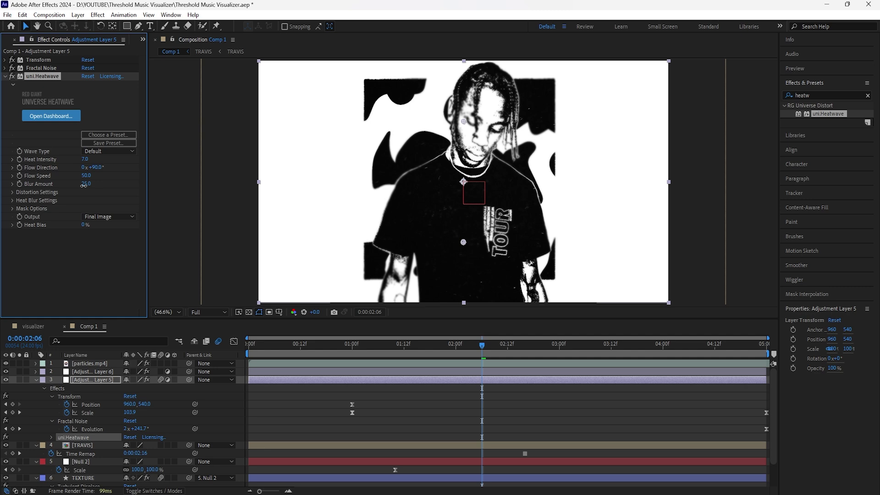
left_click_drag(83, 185, 79, 187)
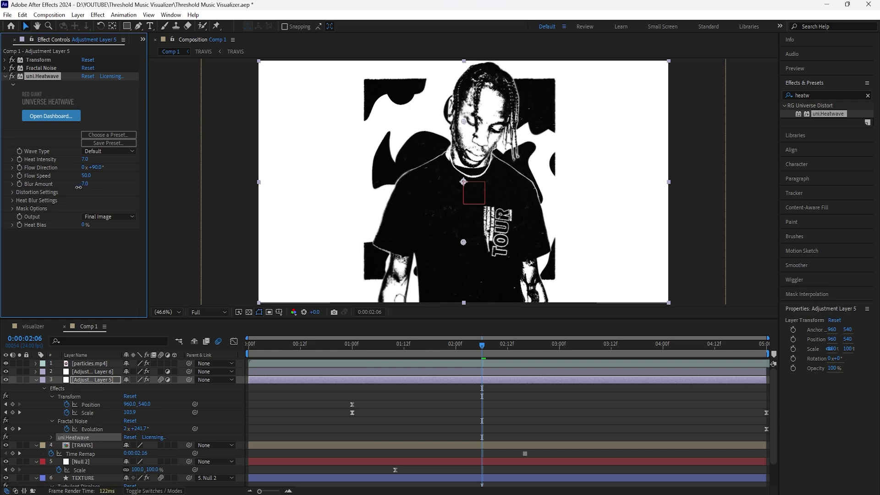
key("space")
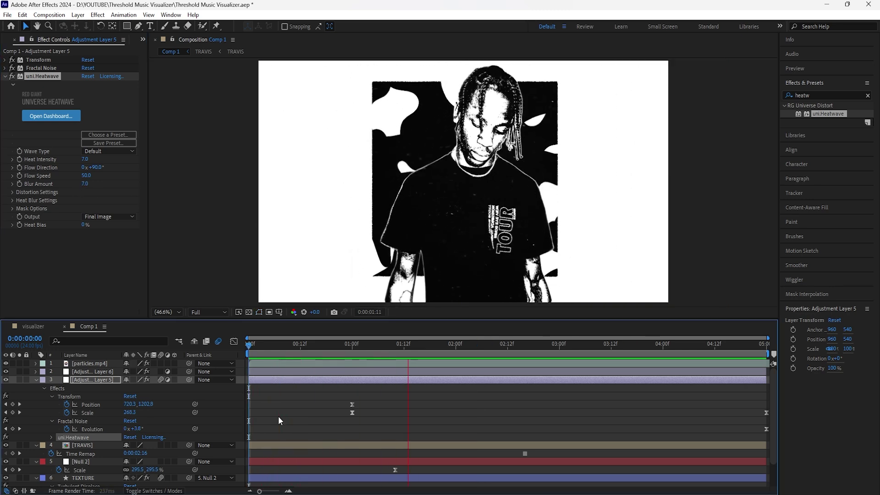